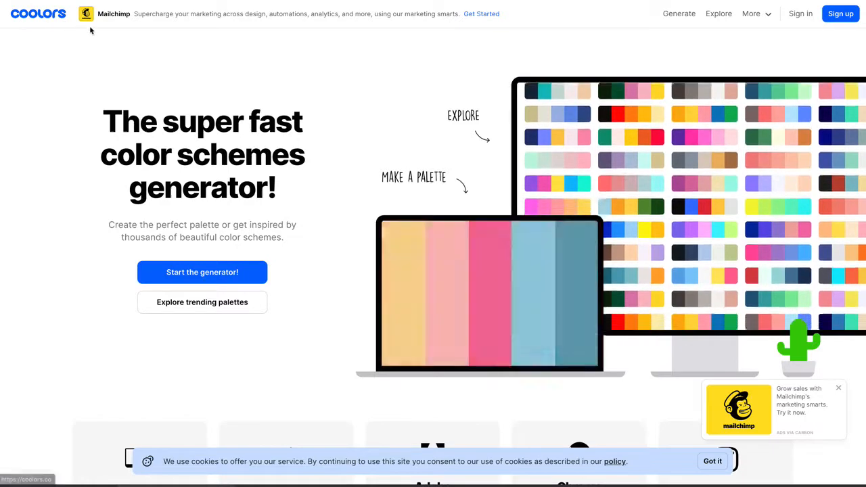
# Step: Open the Coolors palette generator and cycle through a series of random five-color palettes
pyautogui.click(680, 15)
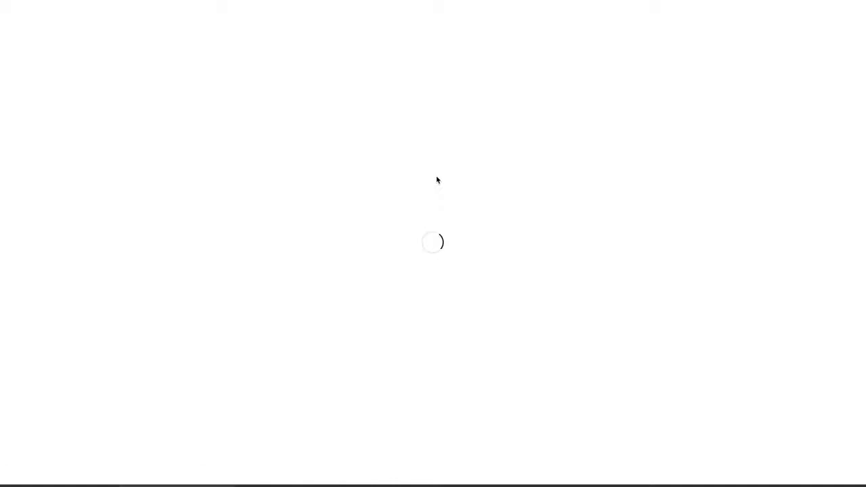
pyautogui.press('space')
pyautogui.press('space')
pyautogui.press('space')
pyautogui.press('space')
pyautogui.press('space')
pyautogui.press('space')
pyautogui.press('space')
pyautogui.press('space')
pyautogui.press('space')
pyautogui.press('space')
pyautogui.press('space')
pyautogui.press('space')
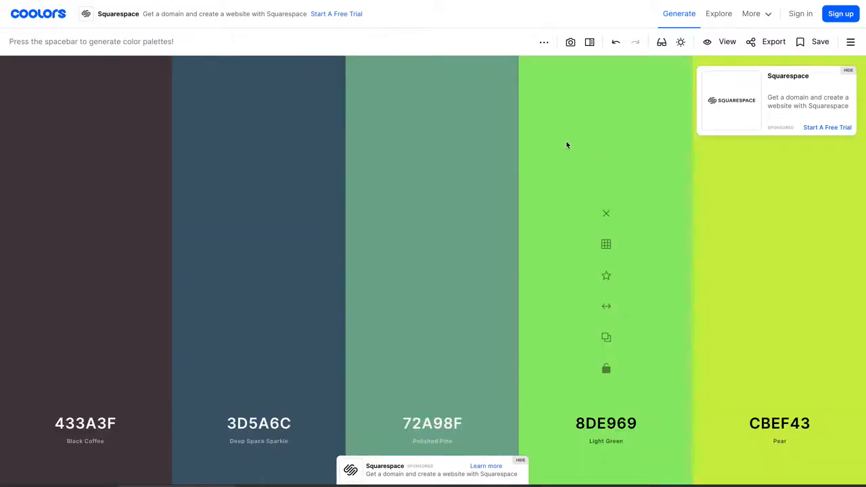
pyautogui.press('space')
# Step: Browse the trending color palettes and view the details of the red, cream, light teal, blue and navy palette
pyautogui.click(722, 18)
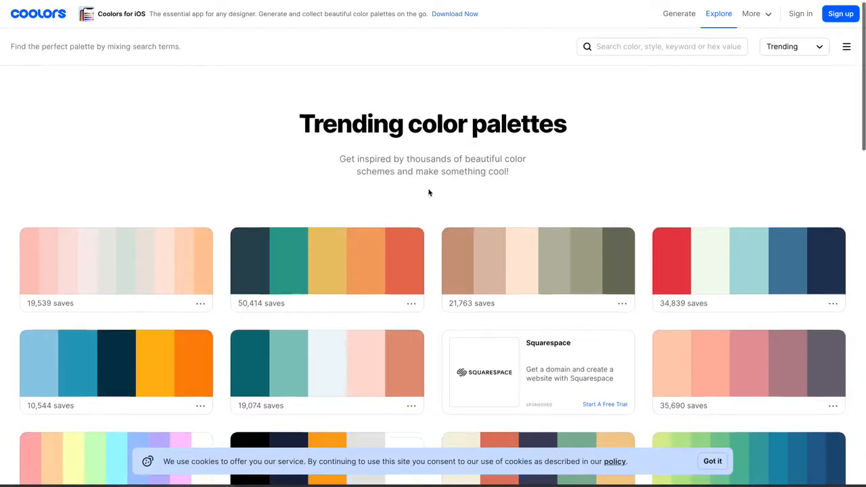
pyautogui.click(740, 295)
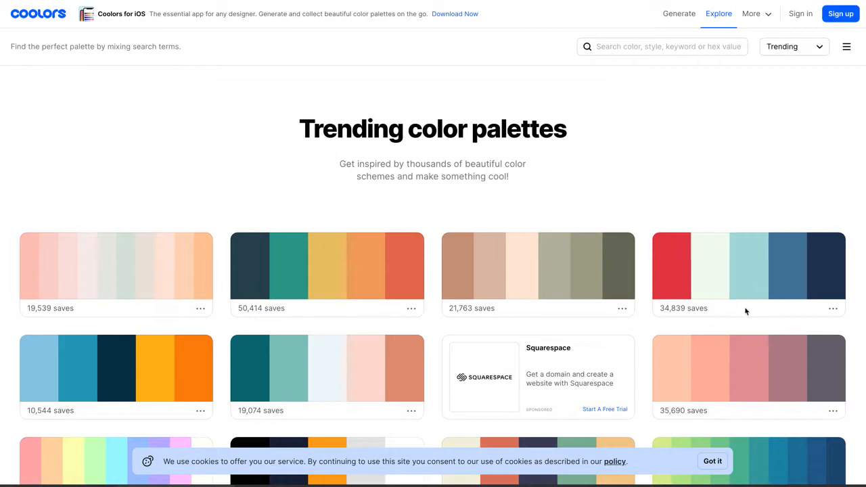
pyautogui.click(833, 309)
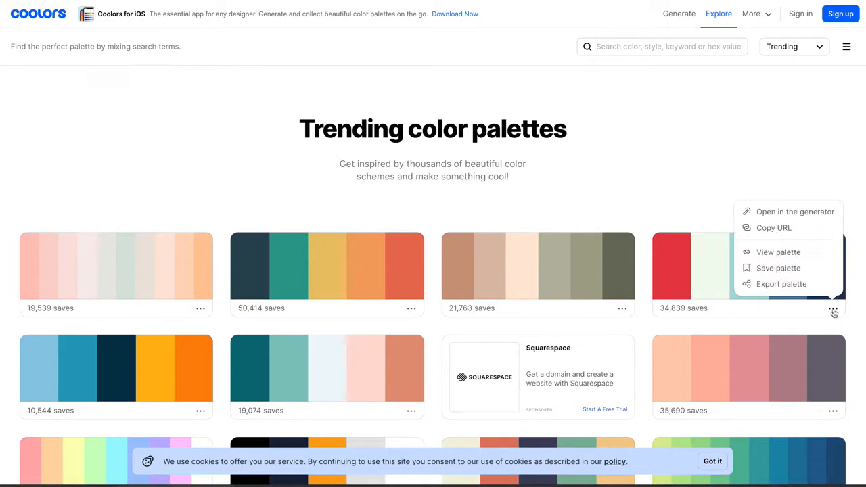
pyautogui.click(778, 253)
# Step: Examine the color codes of each of the five swatches in the viewed palette
pyautogui.click(385, 351)
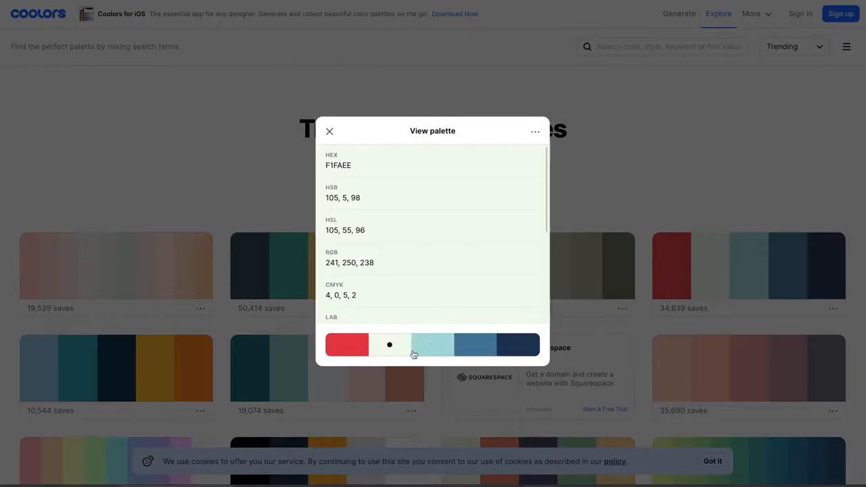
pyautogui.click(354, 356)
pyautogui.click(440, 353)
pyautogui.click(479, 355)
pyautogui.click(509, 357)
pyautogui.click(348, 345)
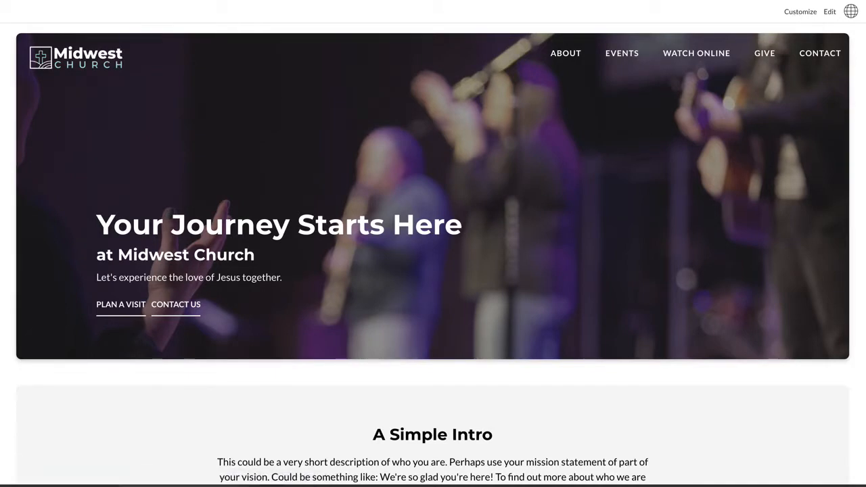
# Step: Switch to the Midwest Church site dashboard and open the Colors & Sizes settings of its design customizer
pyautogui.hotkey('ctrl', 'shift', 'Tab')
pyautogui.scroll(-3, 712, 258)
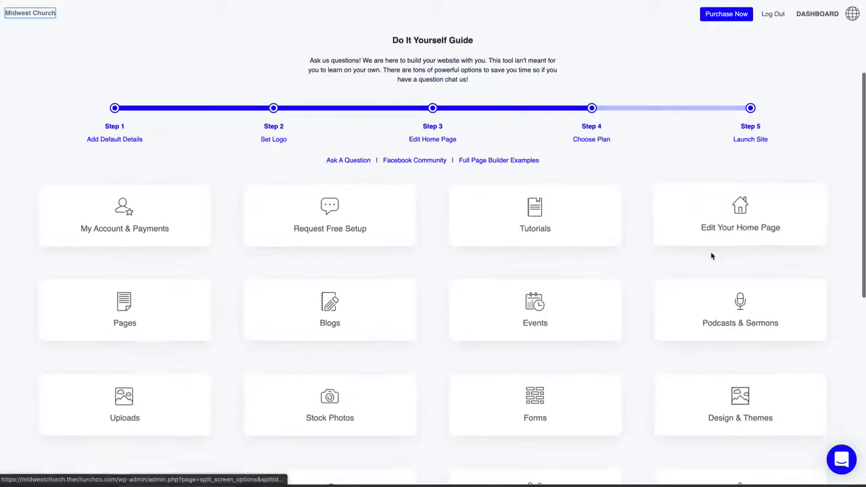
pyautogui.click(744, 404)
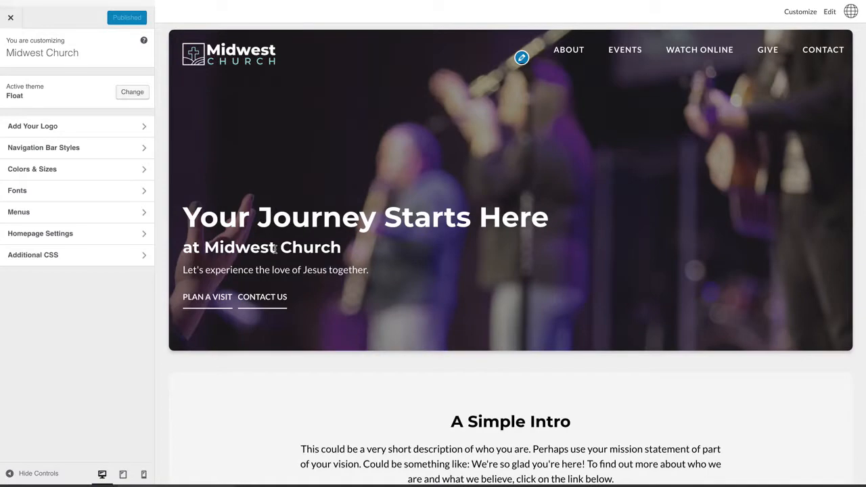
pyautogui.click(83, 175)
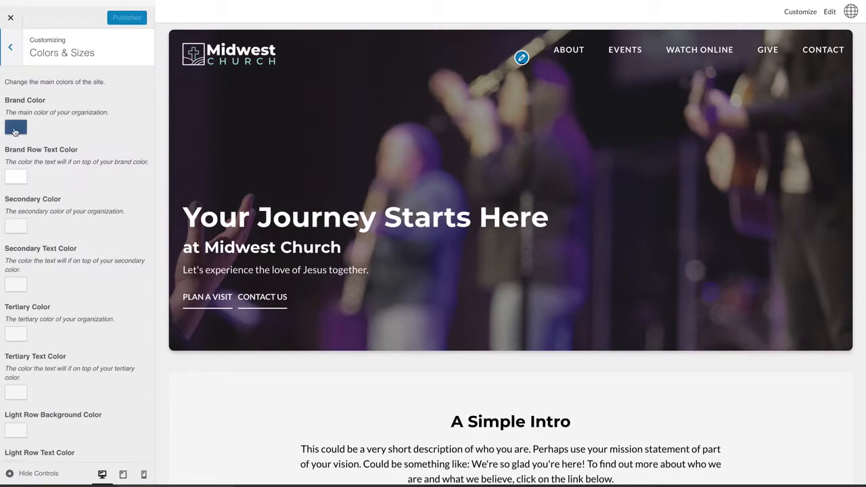
# Step: Set the Brand Color to #1d3557 and check the "Come to a service" section in the site preview
pyautogui.scroll(-6, 354, 218)
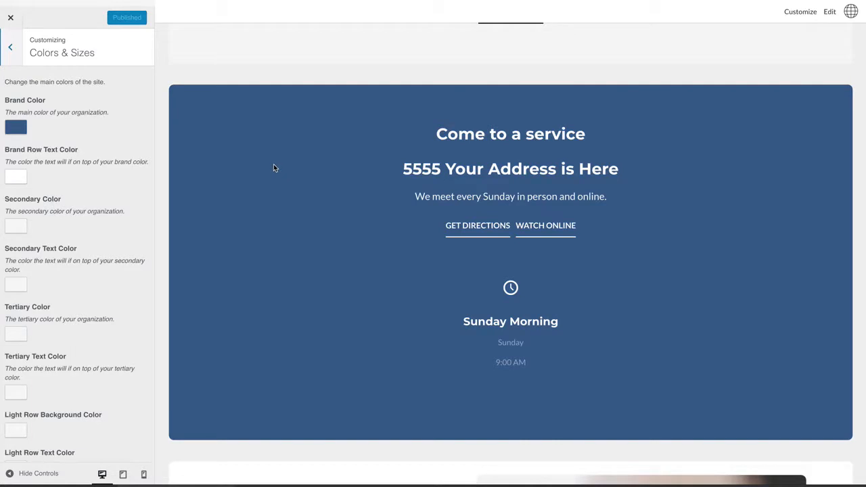
pyautogui.scroll(-4, 271, 168)
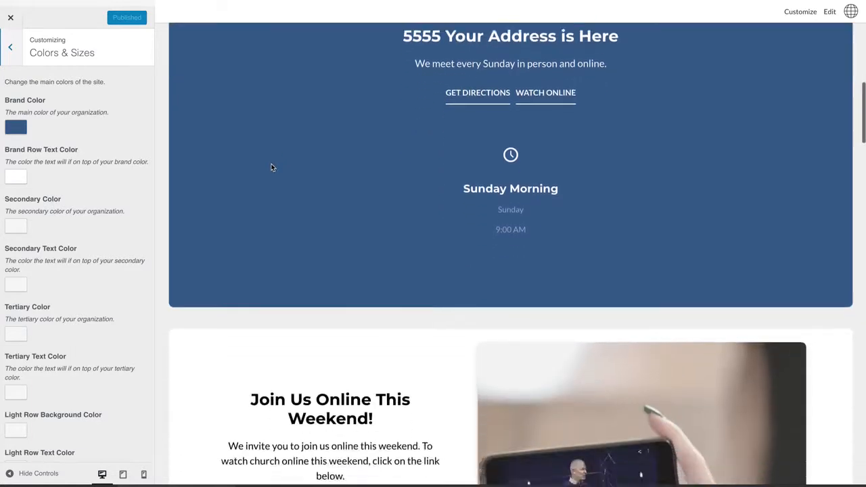
pyautogui.scroll(12, 270, 168)
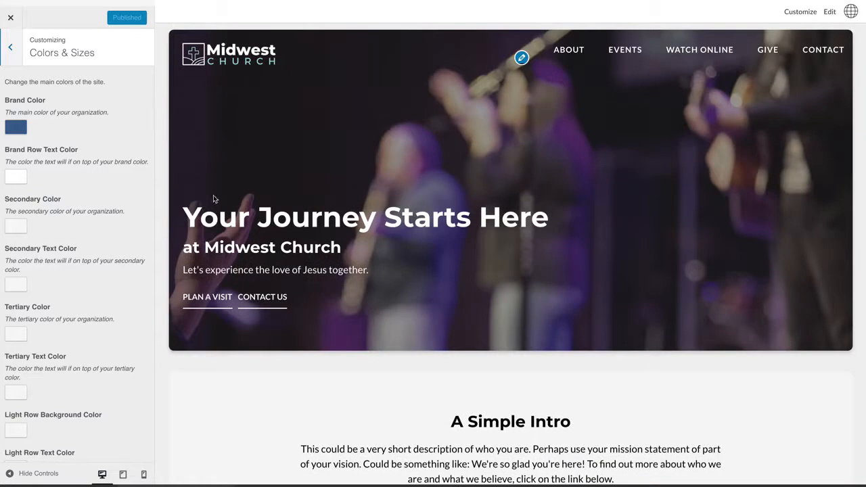
pyautogui.scroll(-5, 87, 286)
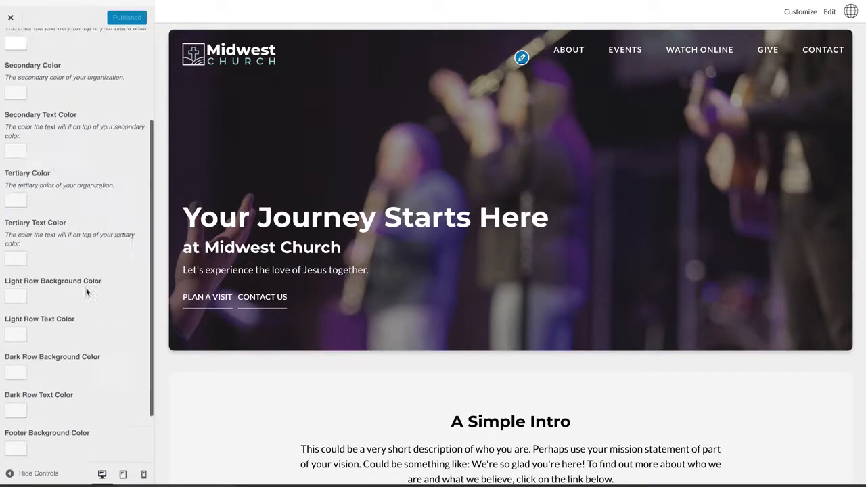
pyautogui.scroll(5, 87, 286)
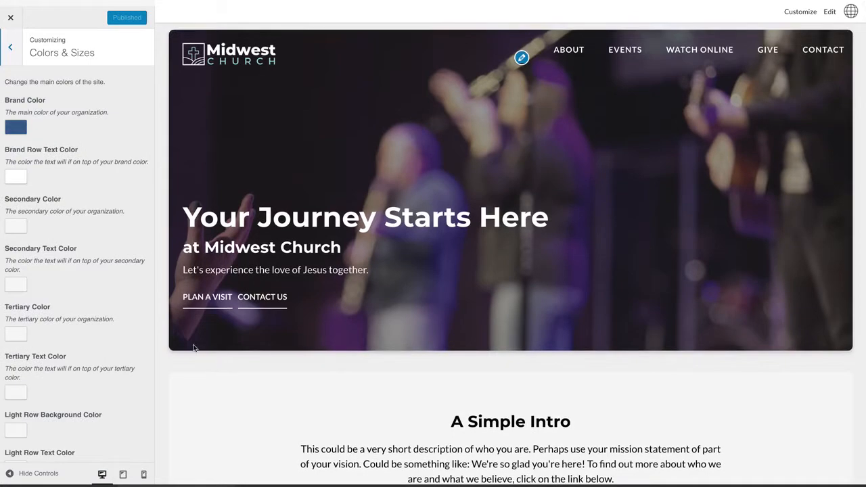
pyautogui.click(16, 130)
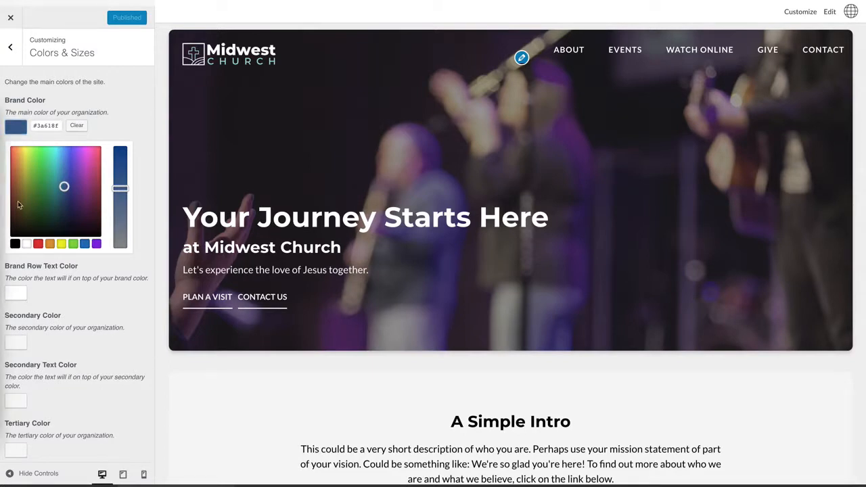
pyautogui.moveTo(34, 126); pyautogui.dragTo(70, 126)
pyautogui.write('#1D3557')
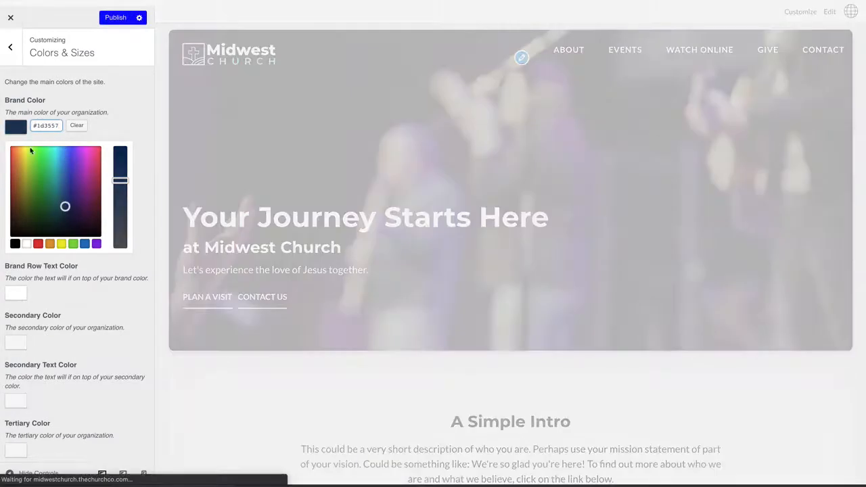
pyautogui.scroll(-7, 557, 252)
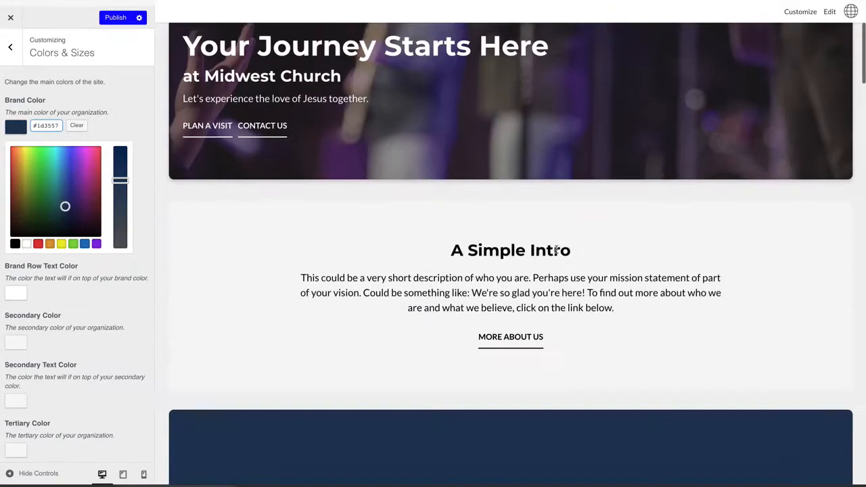
pyautogui.scroll(-2, 556, 253)
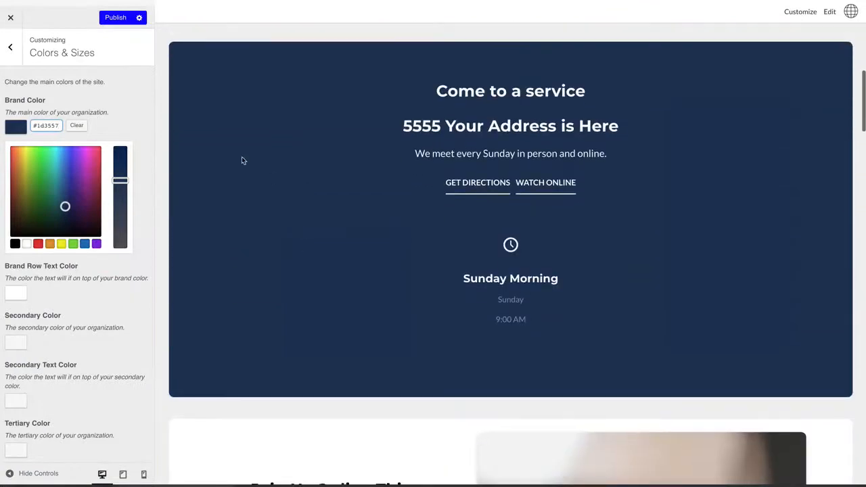
pyautogui.scroll(-1, 271, 156)
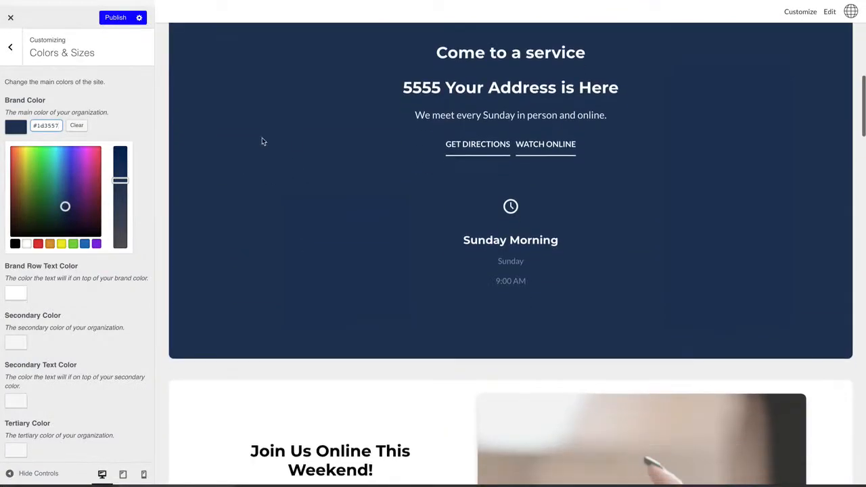
pyautogui.scroll(2, 291, 143)
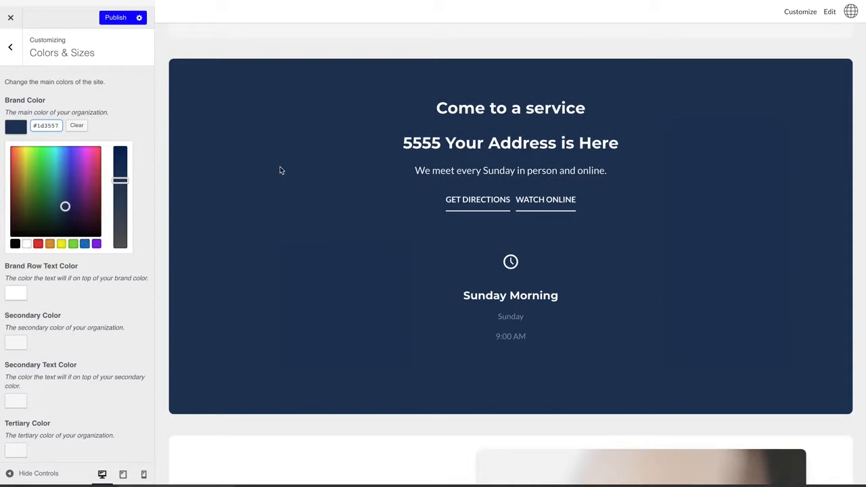
pyautogui.click(68, 282)
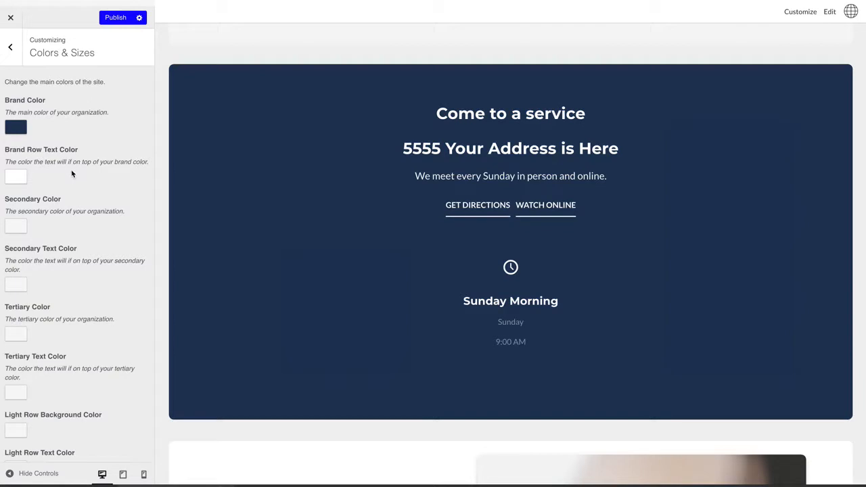
# Step: Set the Brand Row Text Color to #f1faee
pyautogui.click(18, 179)
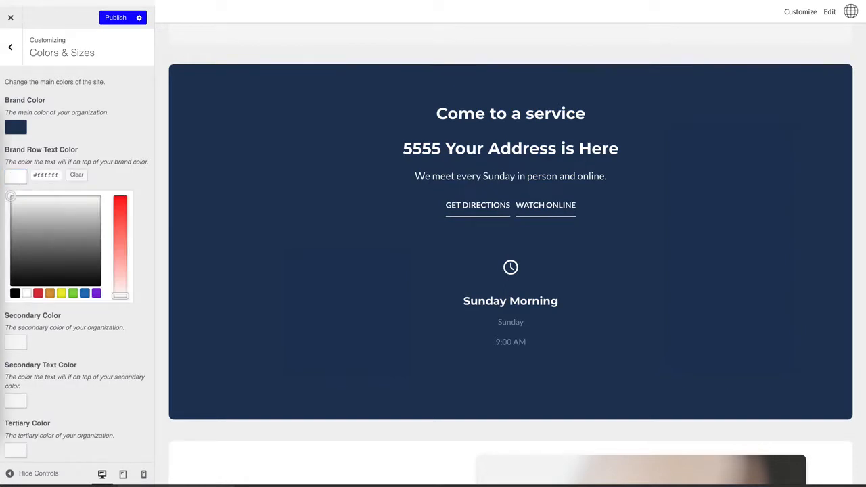
pyautogui.click(40, 176)
pyautogui.moveTo(33, 175); pyautogui.dragTo(65, 180)
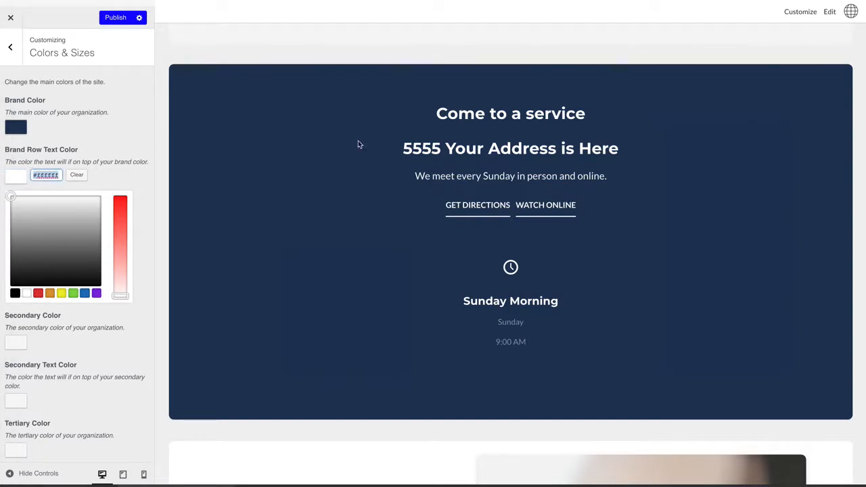
pyautogui.write('#f1faee')
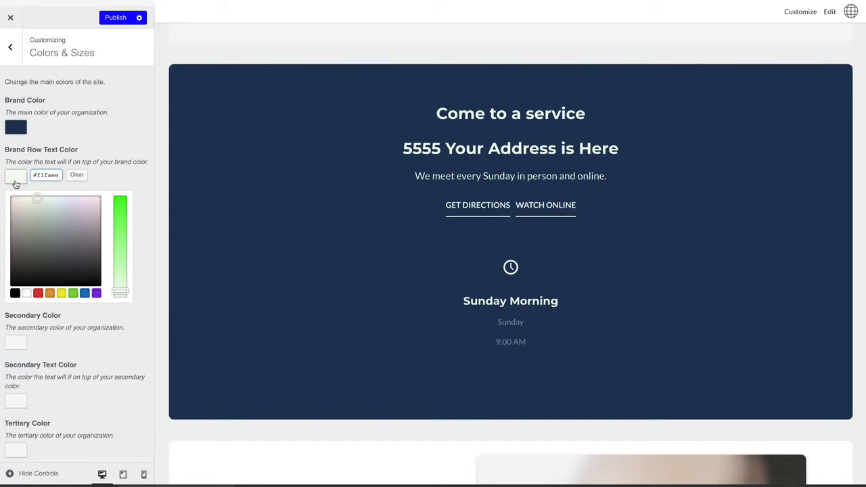
# Step: Try gray, purple and red as the Brand Row Text Color and restore it to #f1faee
pyautogui.moveTo(38, 198); pyautogui.dragTo(56, 243)
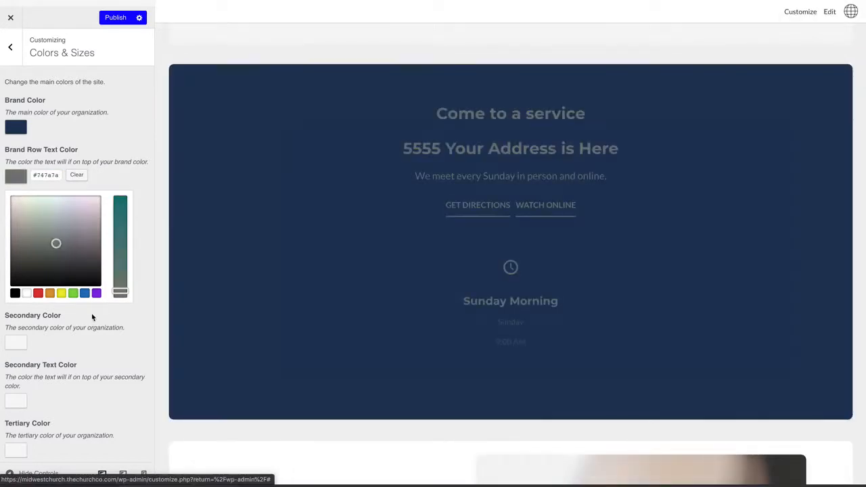
pyautogui.click(96, 293)
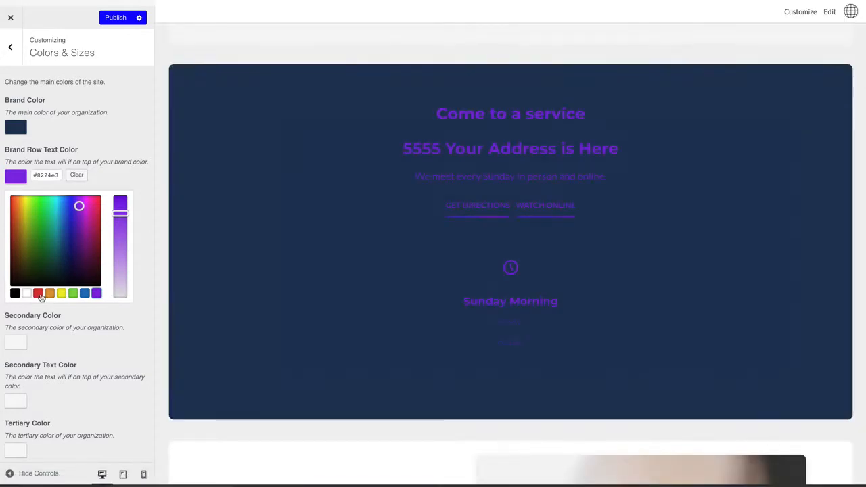
pyautogui.click(39, 295)
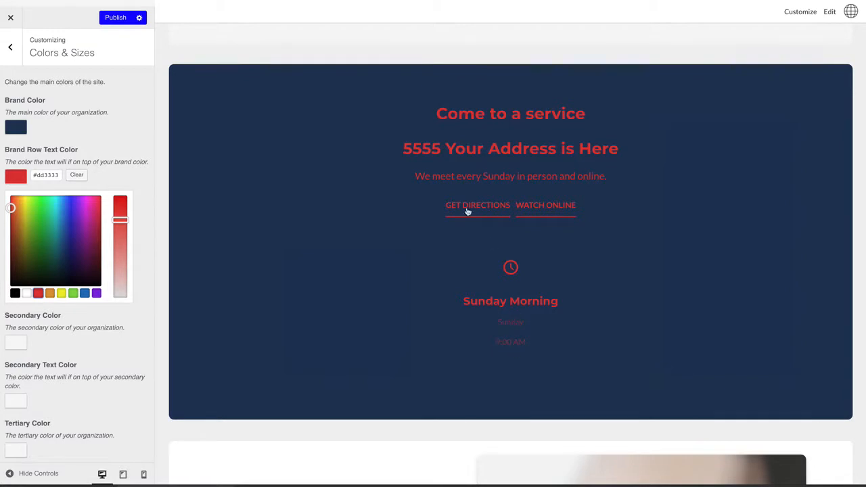
pyautogui.moveTo(33, 174); pyautogui.dragTo(87, 182)
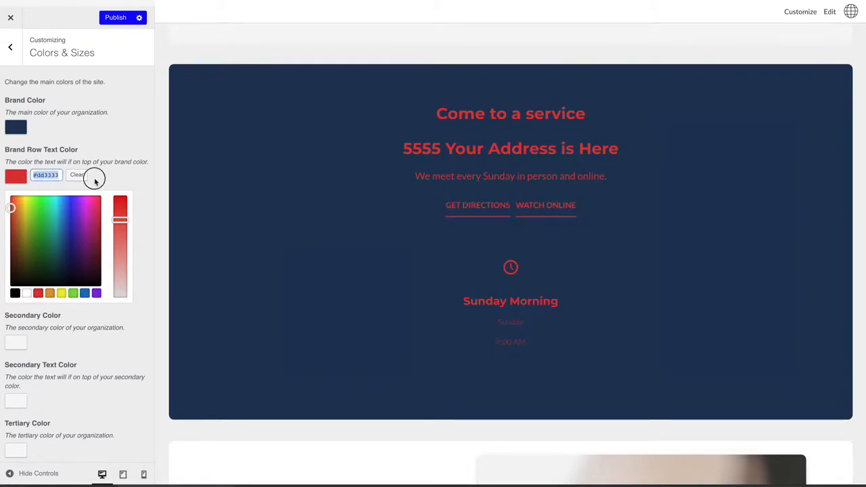
pyautogui.write('#f1faee')
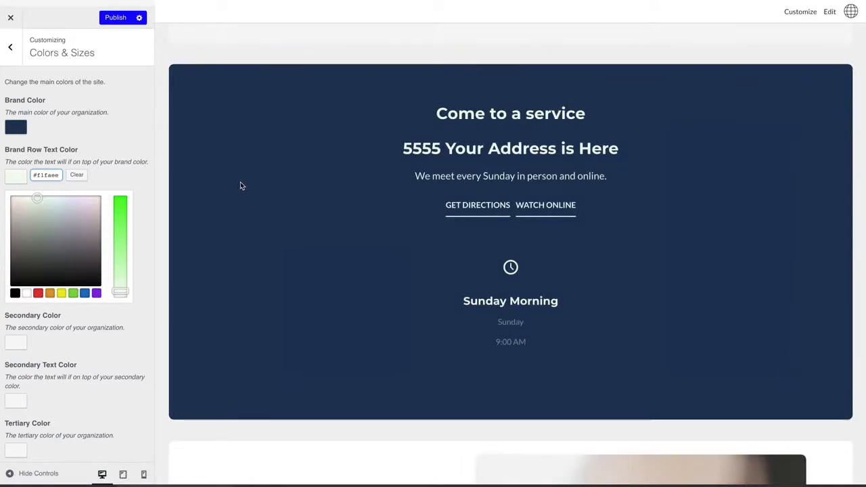
pyautogui.click(108, 169)
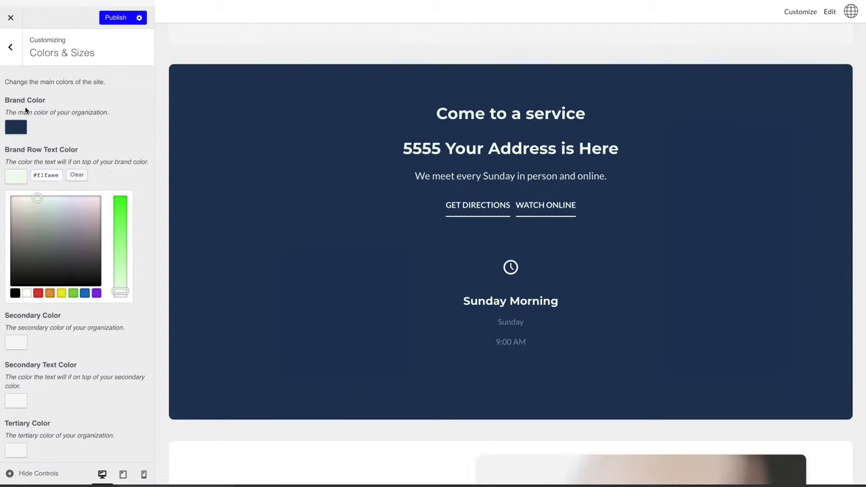
# Step: Set the Secondary Color to #e63946
pyautogui.scroll(-5, 106, 163)
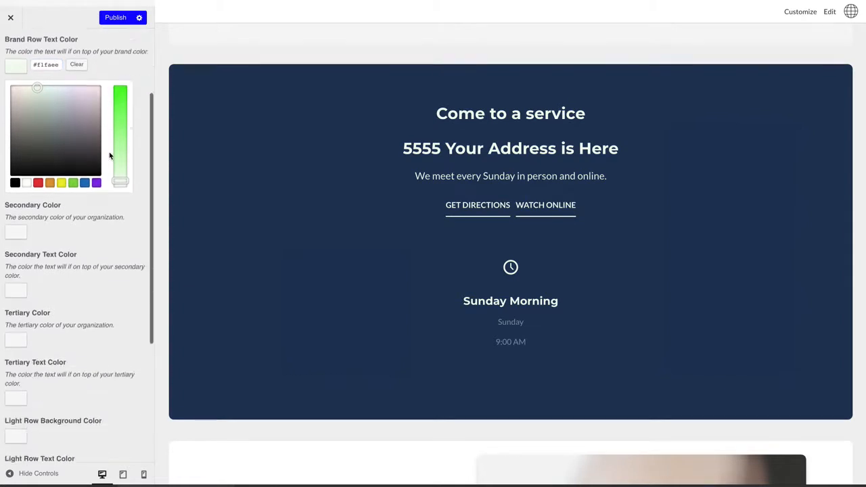
pyautogui.scroll(-1, 107, 196)
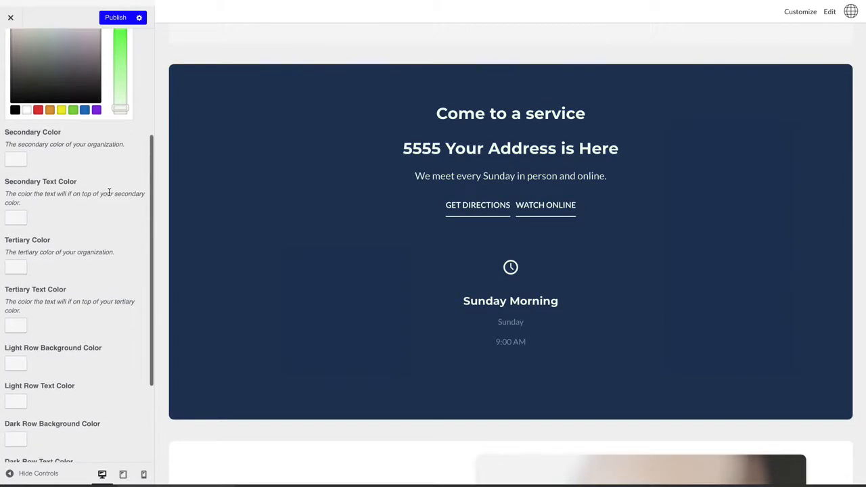
pyautogui.click(16, 161)
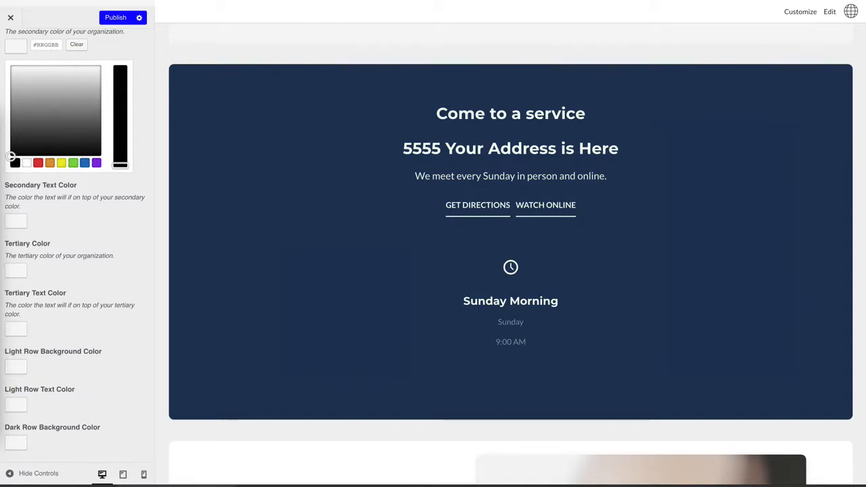
pyautogui.scroll(4, 83, 232)
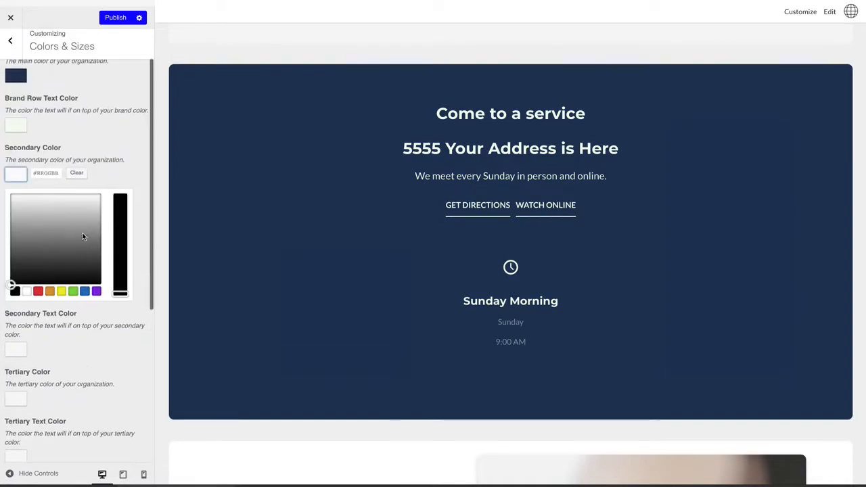
pyautogui.click(49, 177)
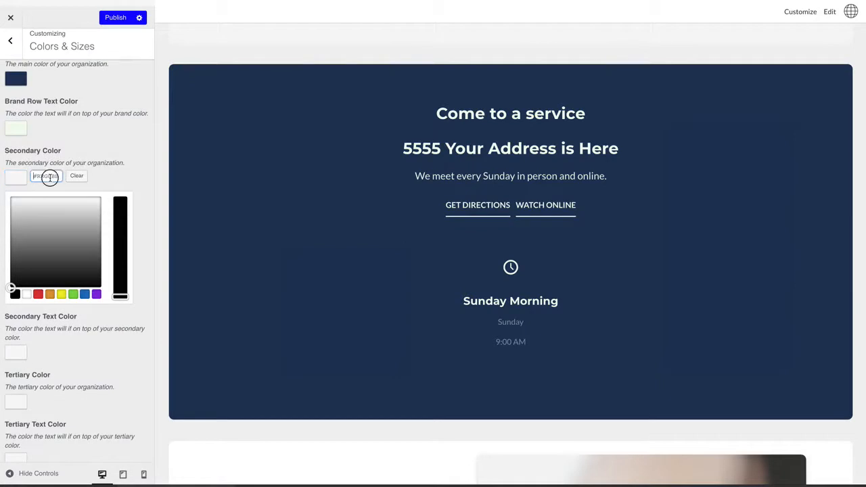
pyautogui.write('#e63946')
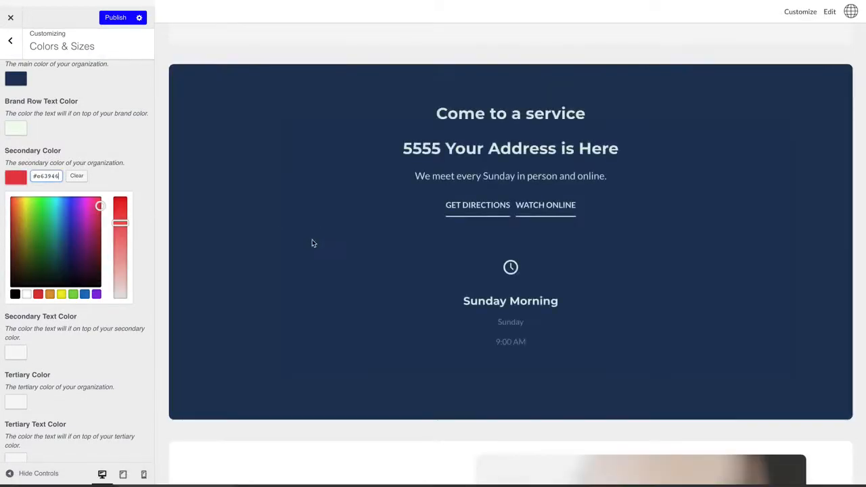
# Step: Examine the home page preview for the secondary color, including the Contact Us form, footer, header and A Simple Intro section
pyautogui.scroll(-6, 311, 242)
pyautogui.scroll(-15, 311, 243)
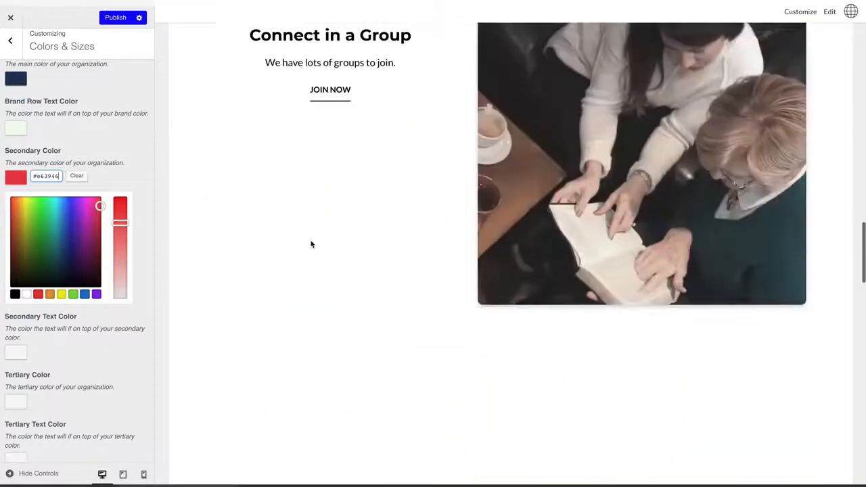
pyautogui.scroll(-5, 310, 245)
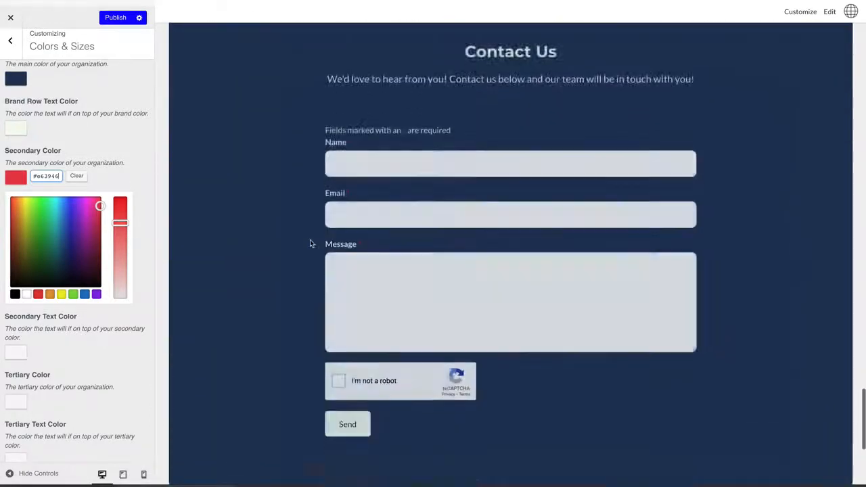
pyautogui.scroll(3, 257, 242)
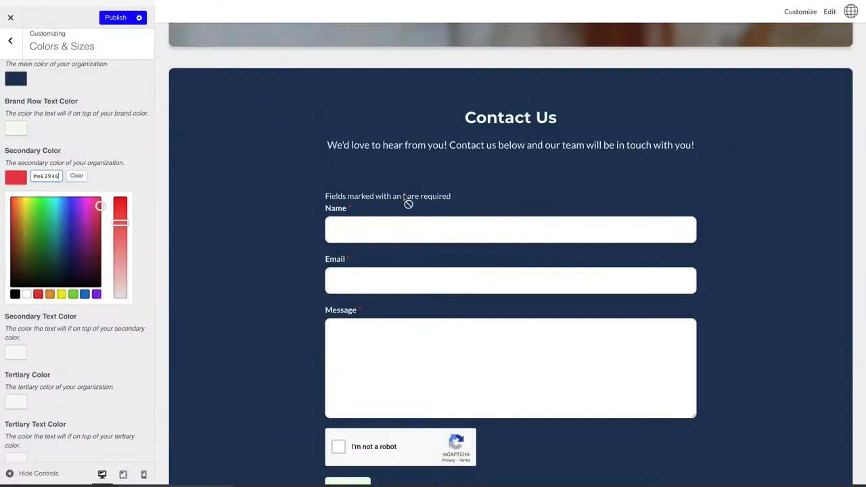
pyautogui.scroll(-5, 228, 220)
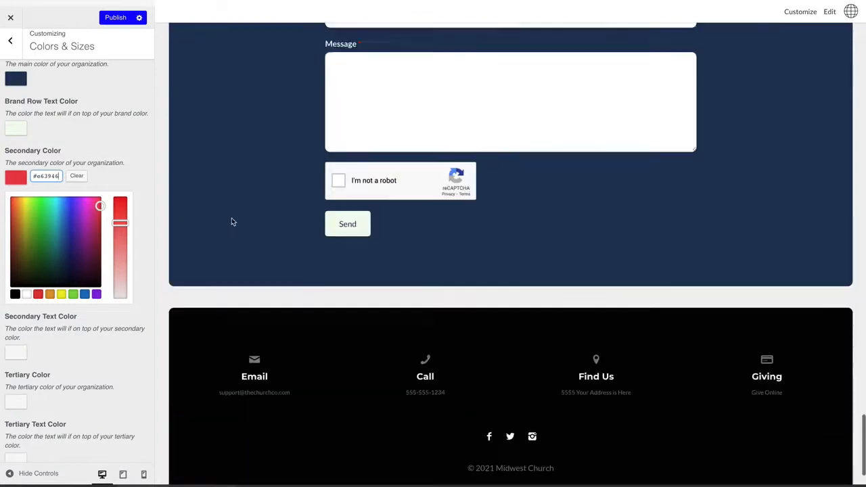
pyautogui.scroll(20, 232, 222)
pyautogui.scroll(3, 232, 221)
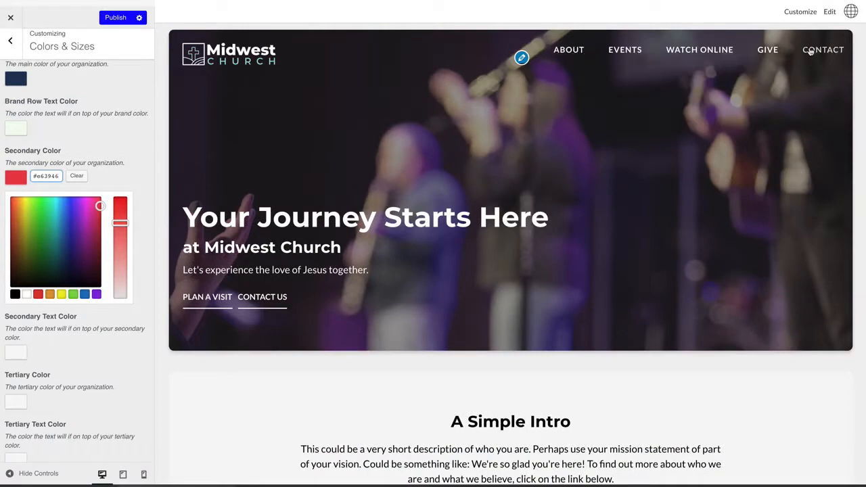
pyautogui.scroll(-5, 584, 180)
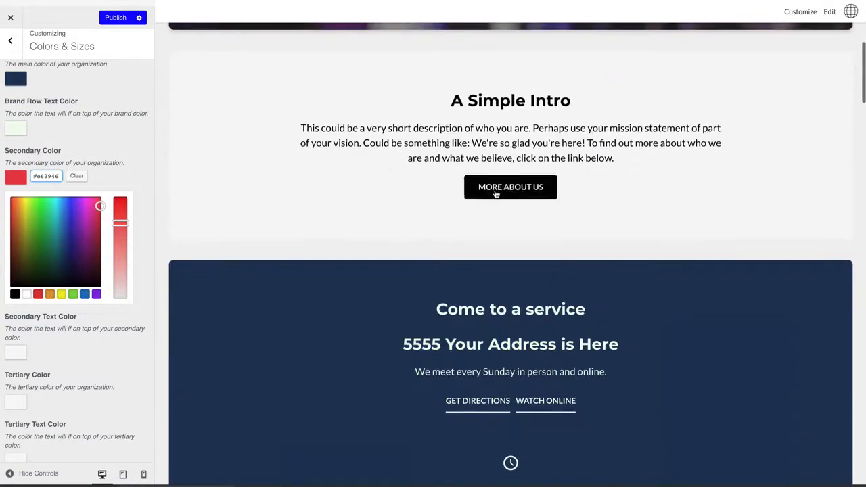
pyautogui.scroll(-1, 405, 163)
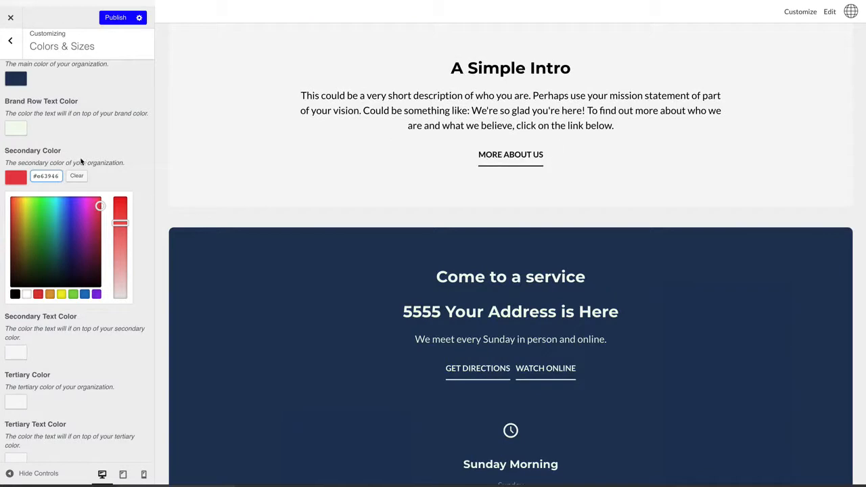
# Step: Set the Secondary Text Color to #1d3557
pyautogui.scroll(-2, 79, 161)
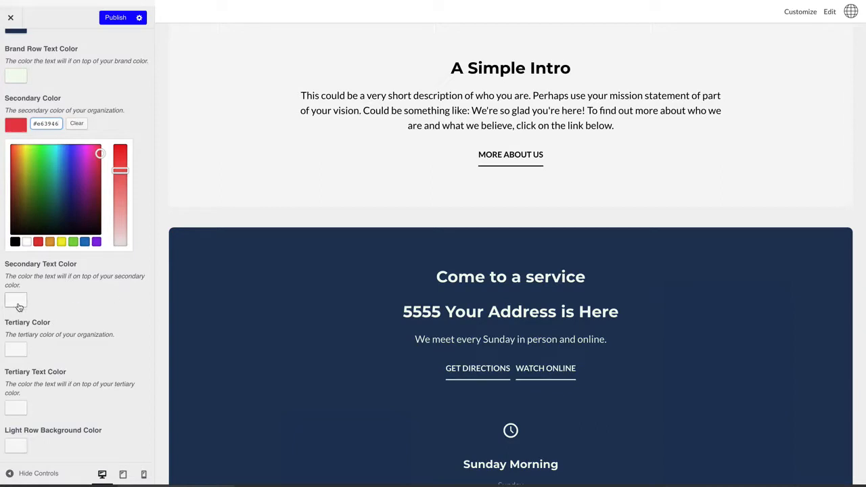
pyautogui.scroll(-5, 201, 315)
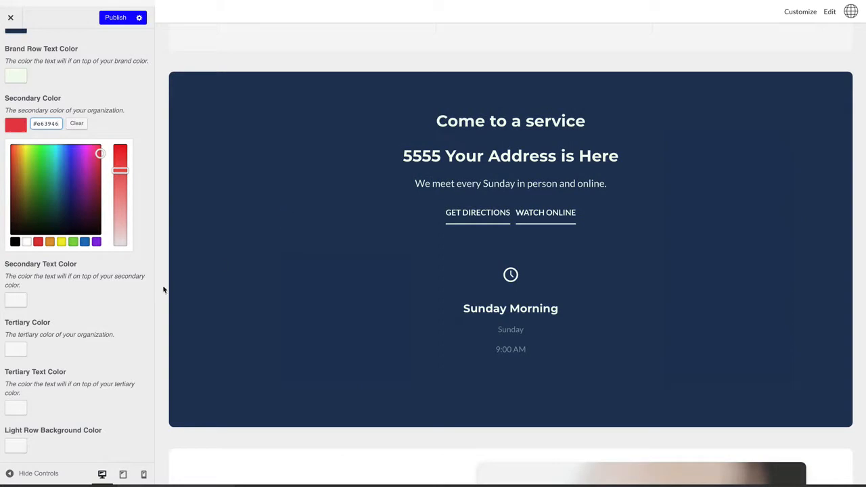
pyautogui.click(16, 302)
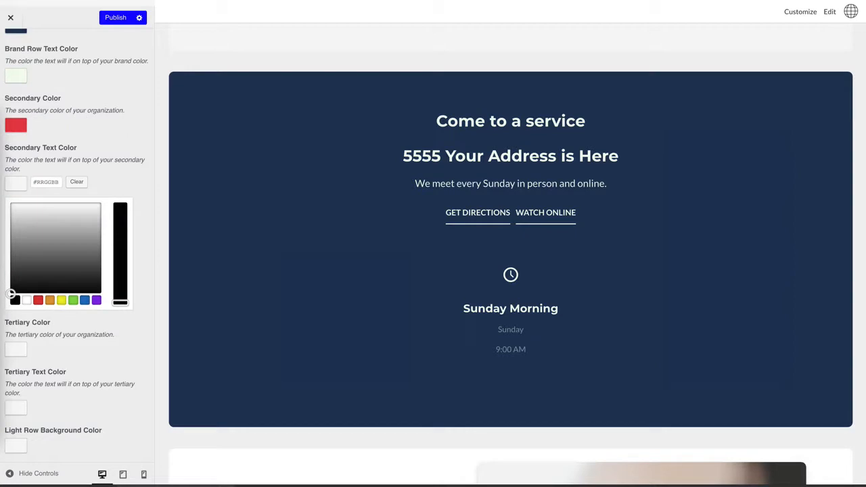
pyautogui.click(45, 182)
pyautogui.write('#1d3557')
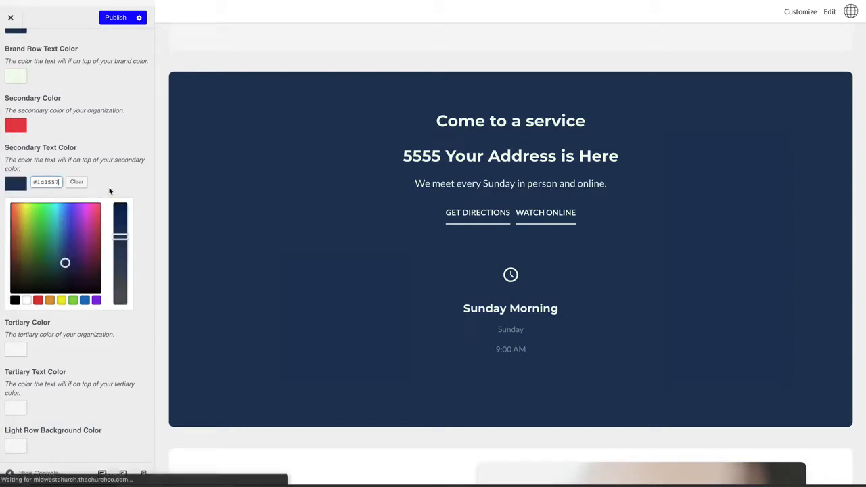
# Step: Set the Tertiary Color to #a8dadc
pyautogui.scroll(-3, 151, 215)
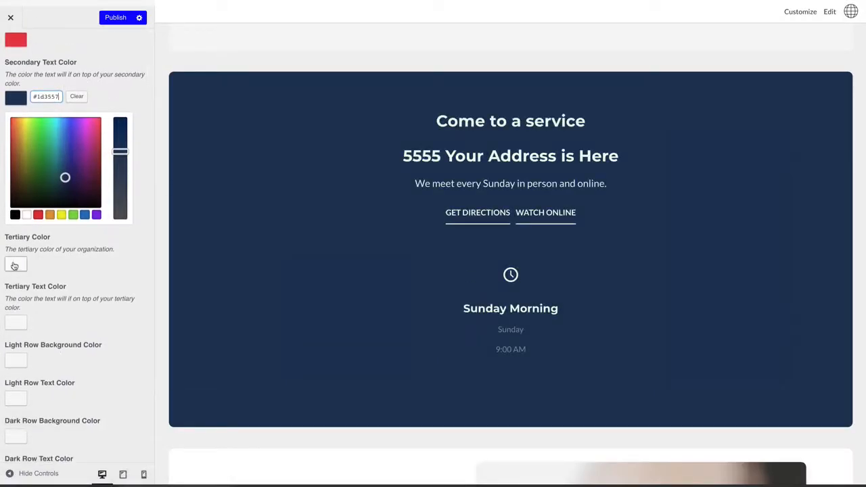
pyautogui.click(18, 266)
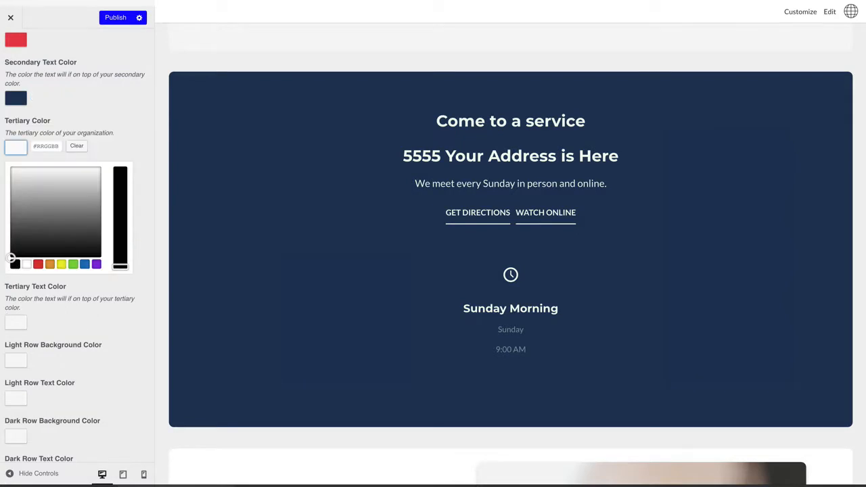
pyautogui.scroll(3, 41, 131)
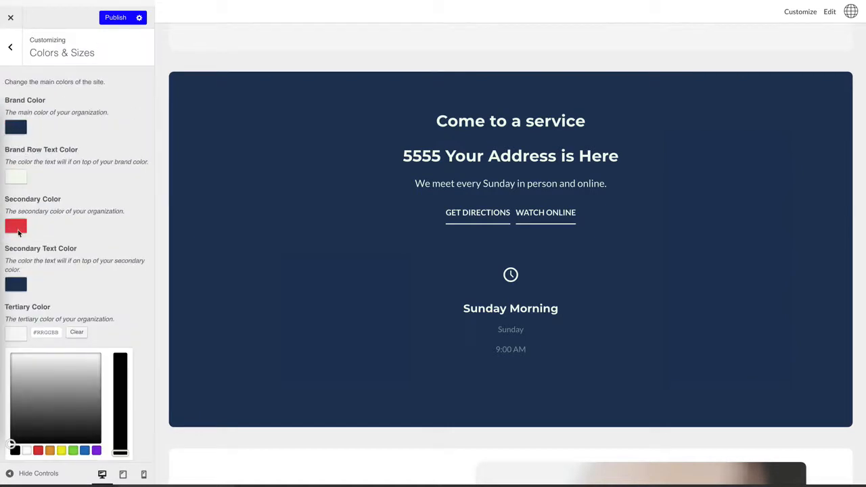
pyautogui.scroll(-5, 18, 232)
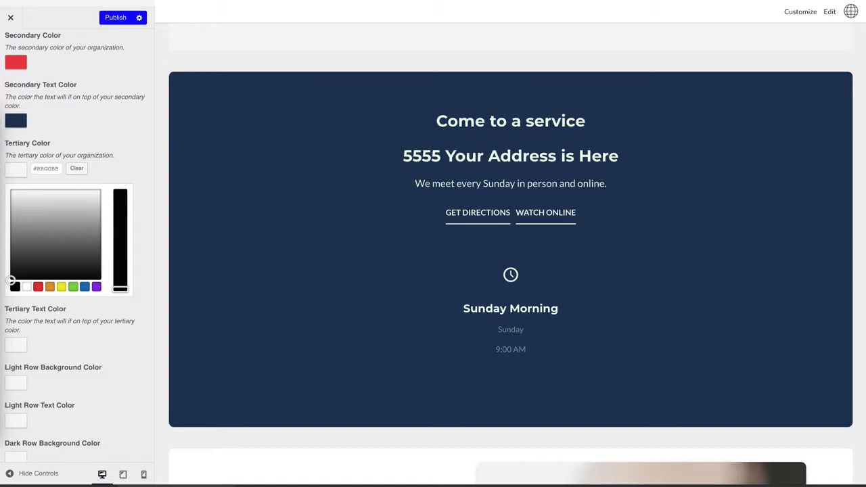
pyautogui.click(24, 171)
pyautogui.click(20, 173)
pyautogui.click(49, 169)
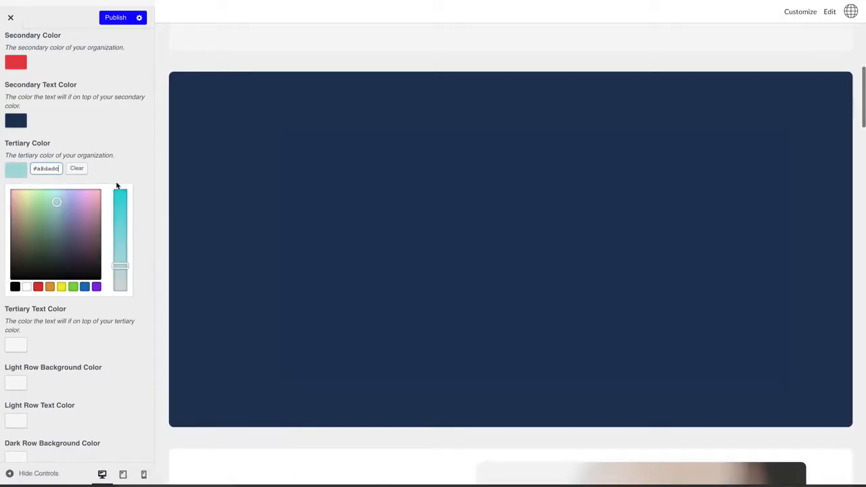
# Step: Set the Tertiary Text Color to #e63946
pyautogui.scroll(-3, 139, 178)
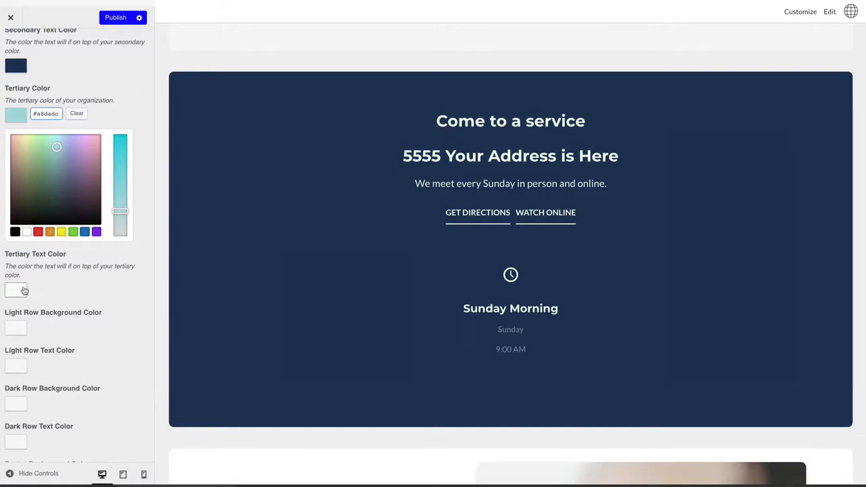
pyautogui.scroll(-1, 19, 292)
pyautogui.click(18, 293)
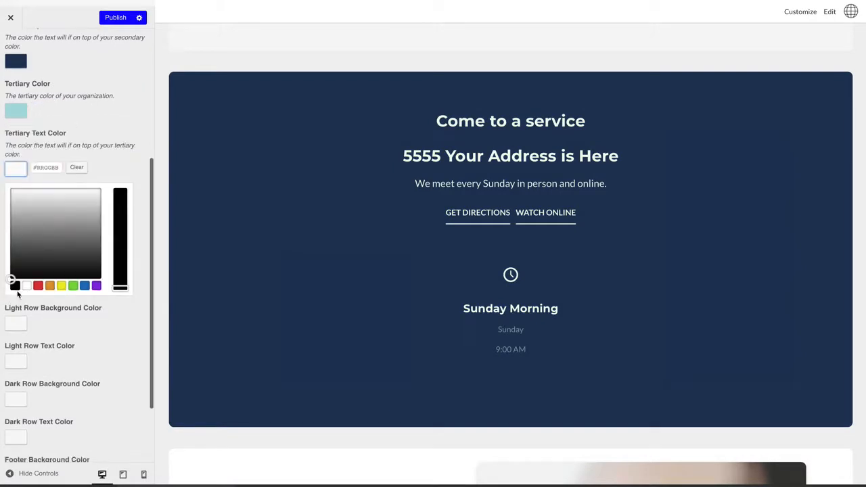
pyautogui.click(15, 287)
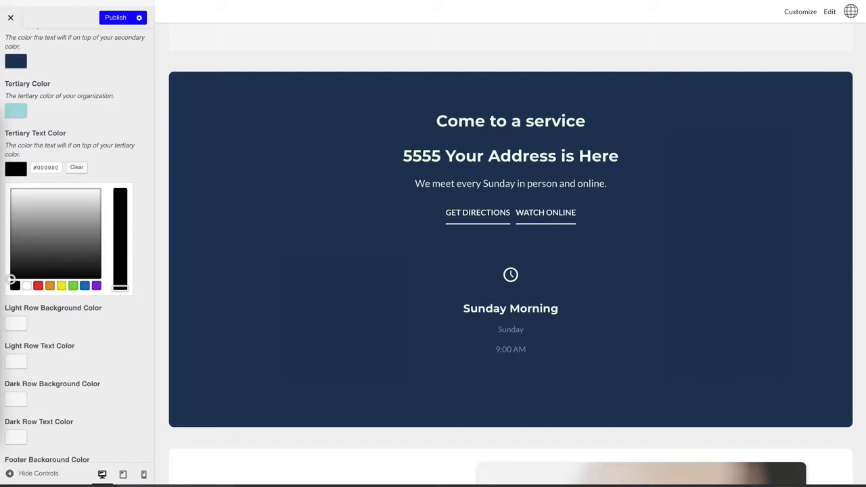
pyautogui.click(47, 168)
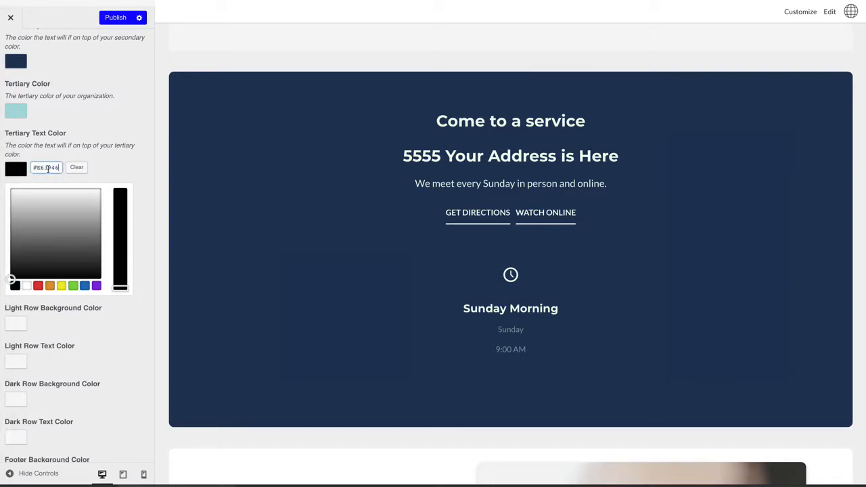
pyautogui.write('#e63946')
# Step: Review the remaining row and footer color settings, and examine the home and Events pages in the site preview for the new colors
pyautogui.scroll(1, 147, 172)
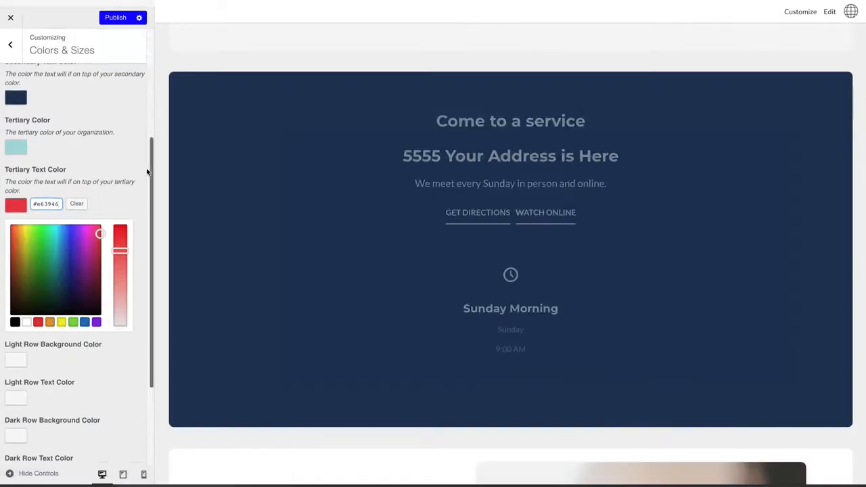
pyautogui.scroll(-1, 147, 172)
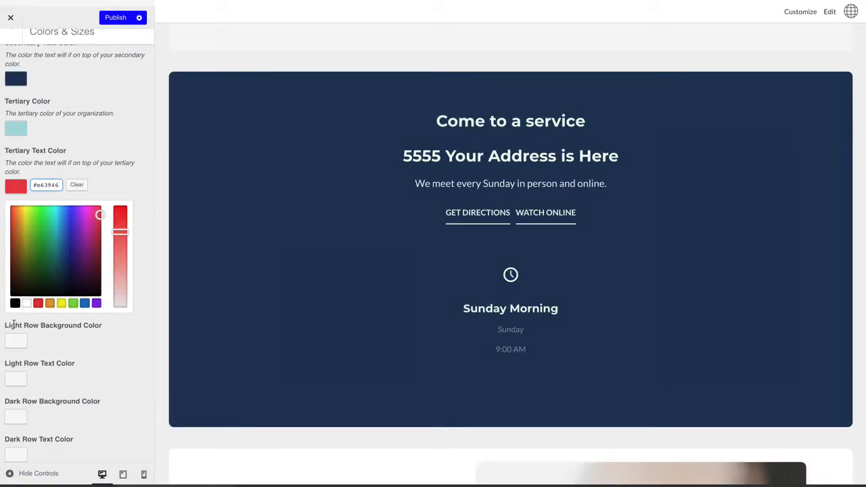
pyautogui.scroll(-3, 106, 324)
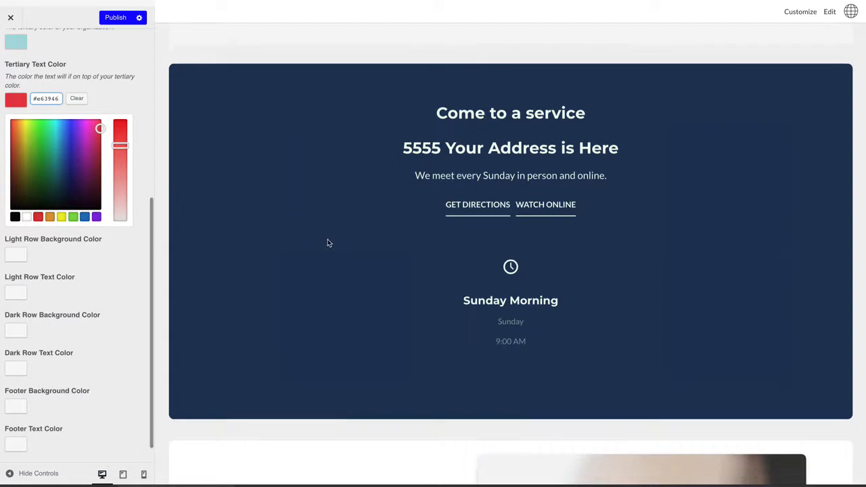
pyautogui.scroll(-3, 327, 243)
pyautogui.scroll(-8, 325, 241)
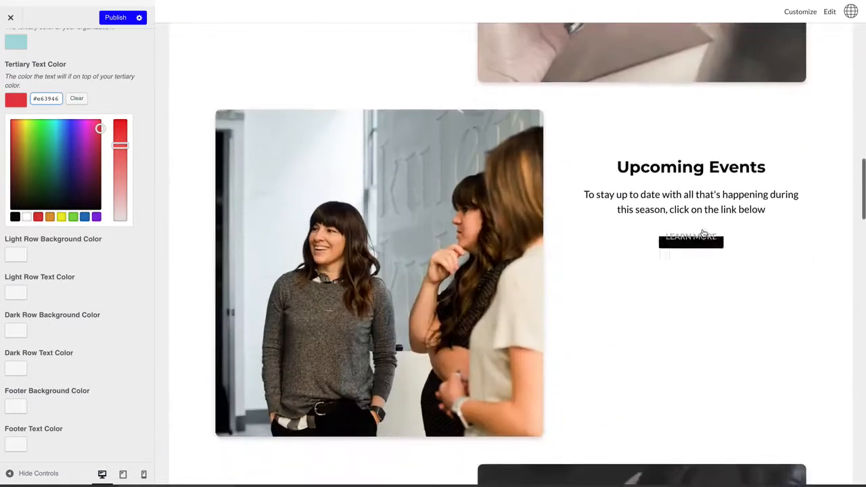
pyautogui.scroll(-6, 323, 329)
pyautogui.scroll(14, 341, 274)
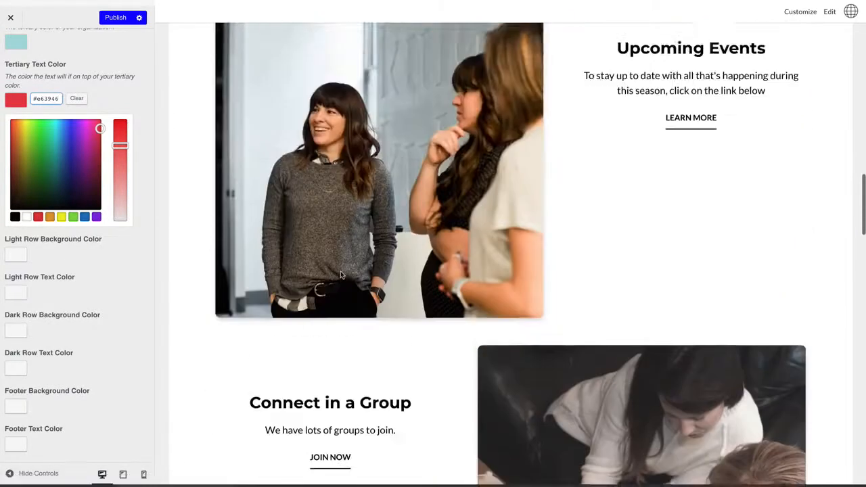
pyautogui.scroll(8, 418, 155)
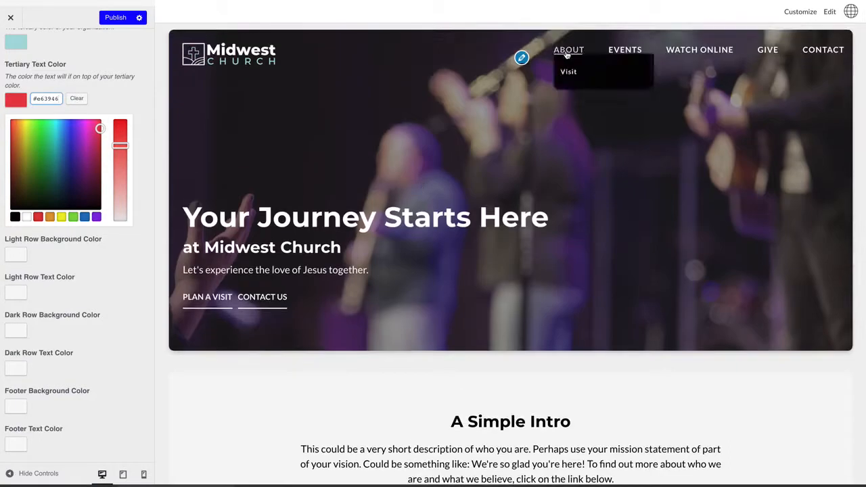
pyautogui.click(628, 50)
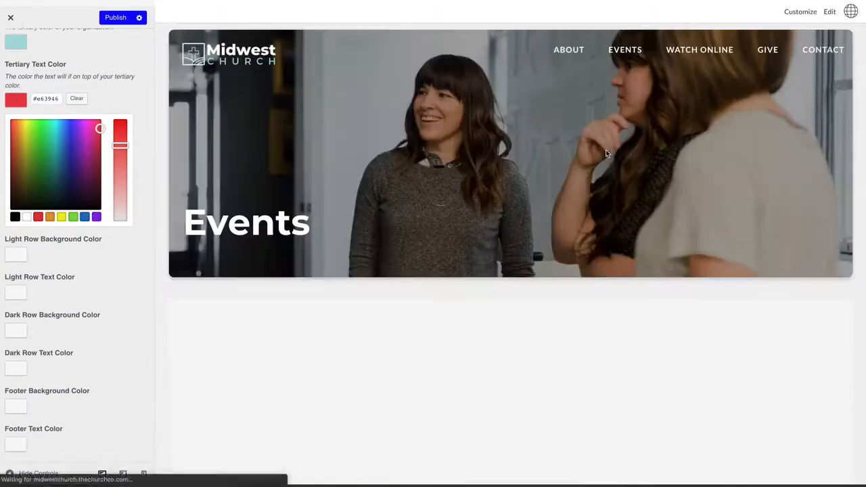
pyautogui.scroll(-1, 609, 206)
pyautogui.scroll(-6, 490, 250)
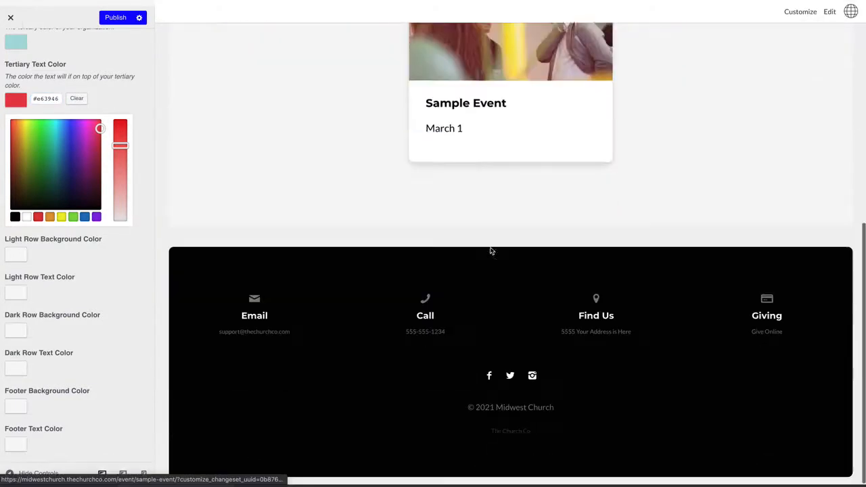
pyautogui.scroll(6, 489, 249)
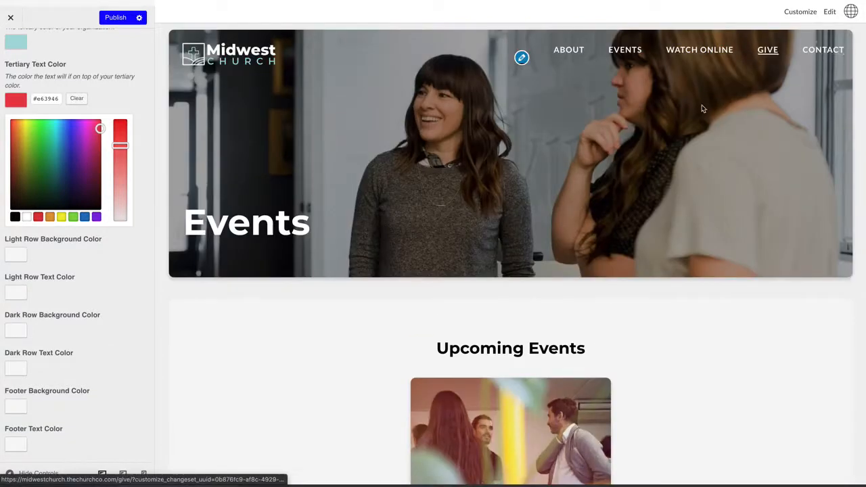
# Step: Examine the Give page and the upper sections of the home page in the site preview for the new colors
pyautogui.click(771, 51)
pyautogui.scroll(-3, 556, 305)
pyautogui.scroll(3, 557, 305)
pyautogui.moveTo(569, 54)
pyautogui.click(253, 64)
pyautogui.scroll(-5, 438, 327)
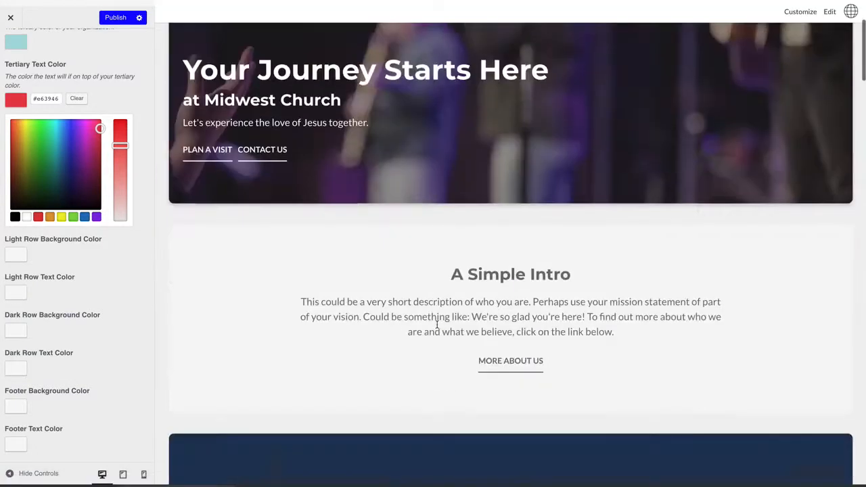
pyautogui.scroll(-3, 396, 295)
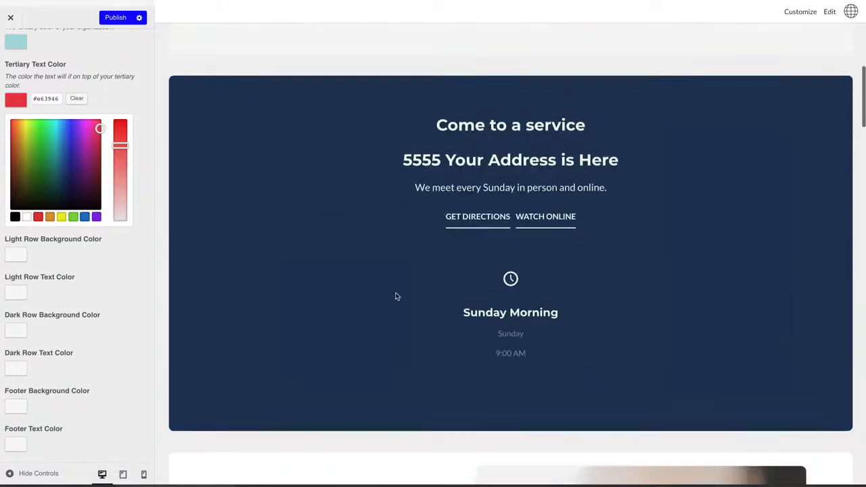
pyautogui.scroll(5, 396, 296)
pyautogui.scroll(1, 84, 273)
pyautogui.scroll(-3, 83, 273)
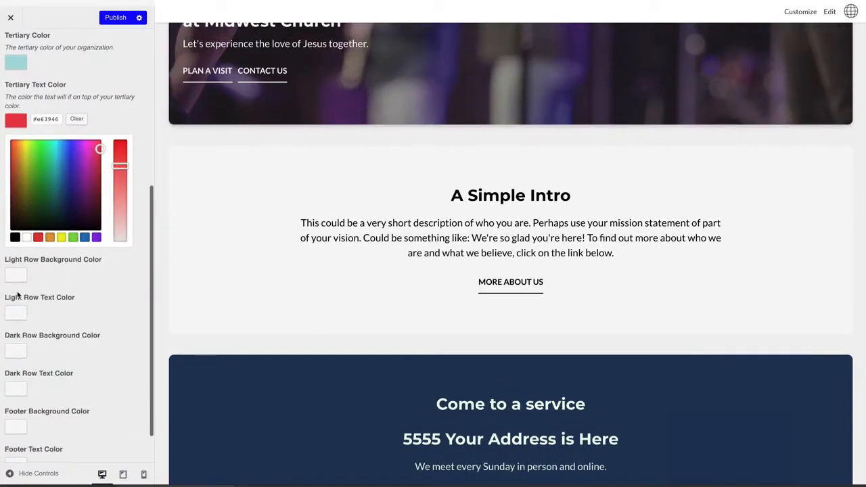
# Step: Review the light row, dark row and footer color settings against the home page's sections down to the footer
pyautogui.scroll(-1, 82, 285)
pyautogui.scroll(-1, 82, 285)
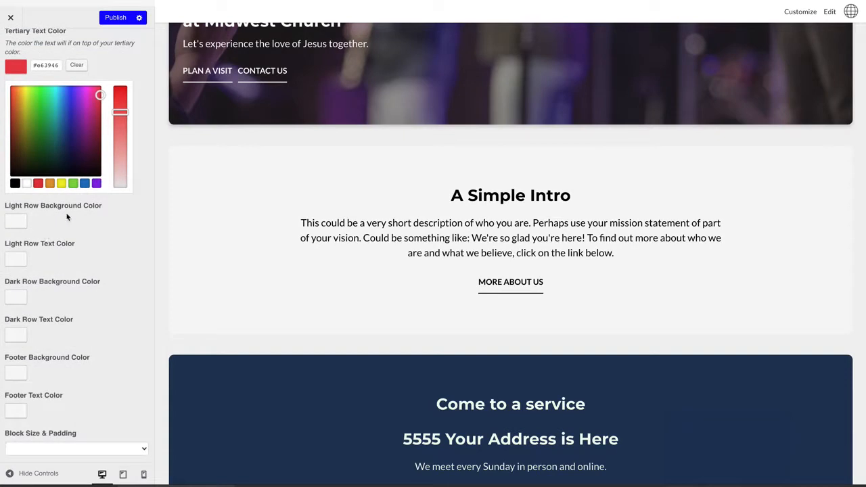
pyautogui.scroll(-2, 212, 230)
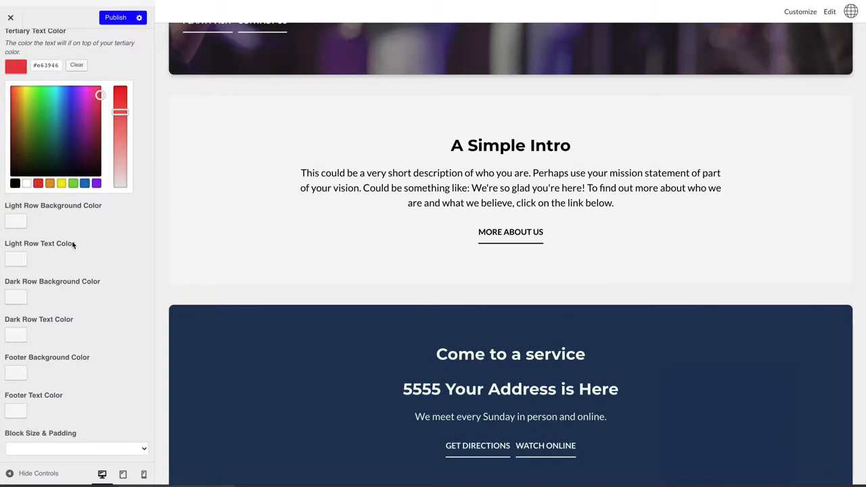
pyautogui.scroll(5, 27, 230)
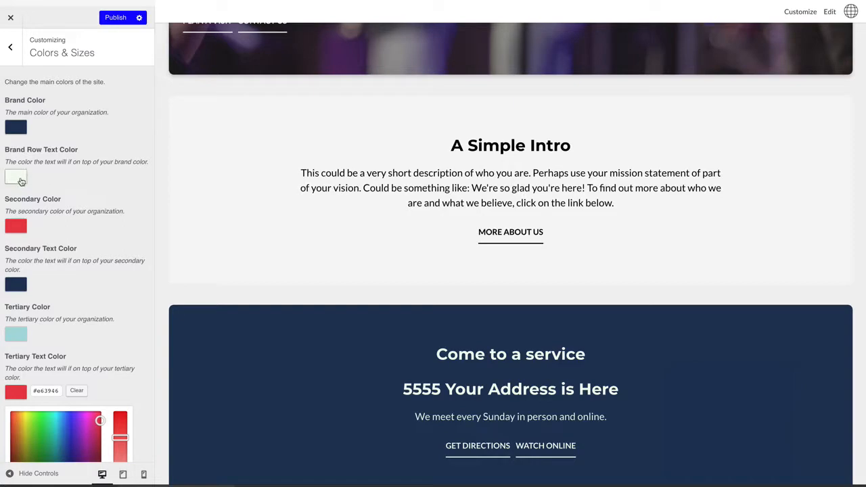
pyautogui.scroll(-1, 36, 183)
pyautogui.scroll(-5, 56, 185)
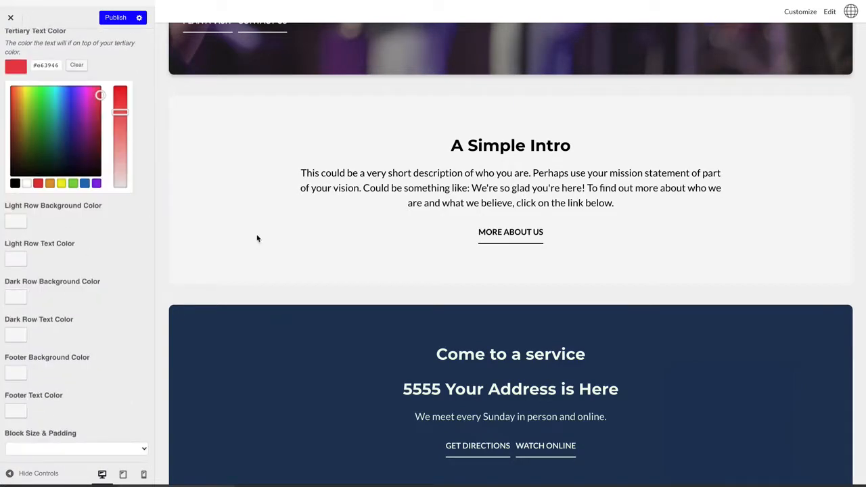
pyautogui.scroll(4, 255, 237)
pyautogui.scroll(-14, 257, 237)
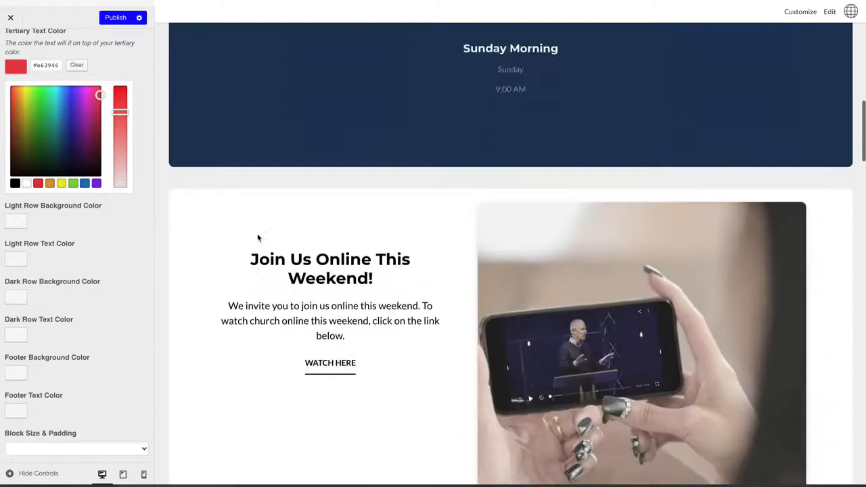
pyautogui.scroll(-1, 257, 235)
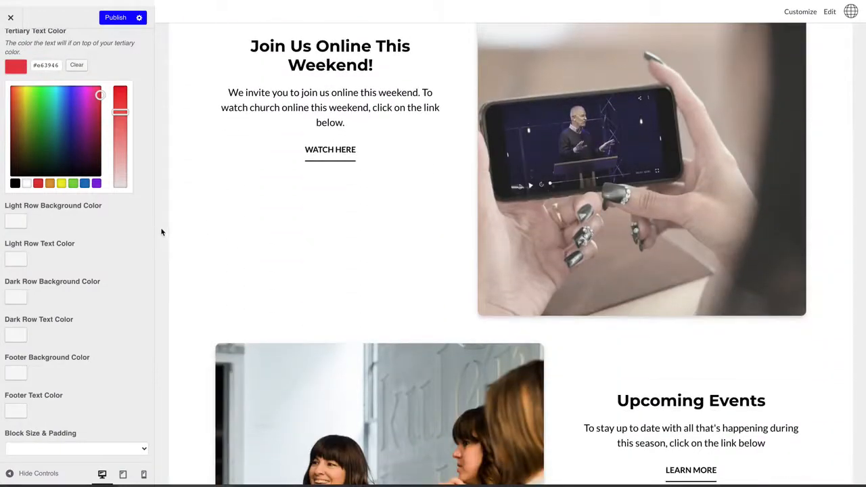
pyautogui.scroll(-7, 232, 248)
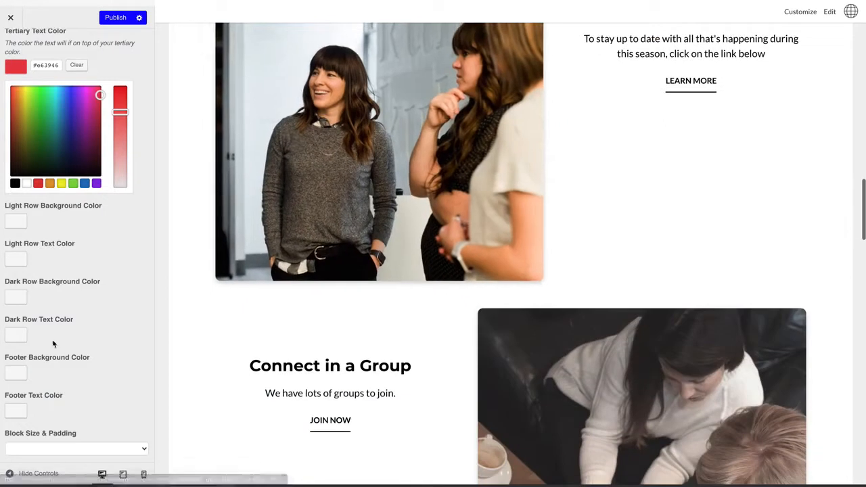
pyautogui.scroll(-15, 232, 334)
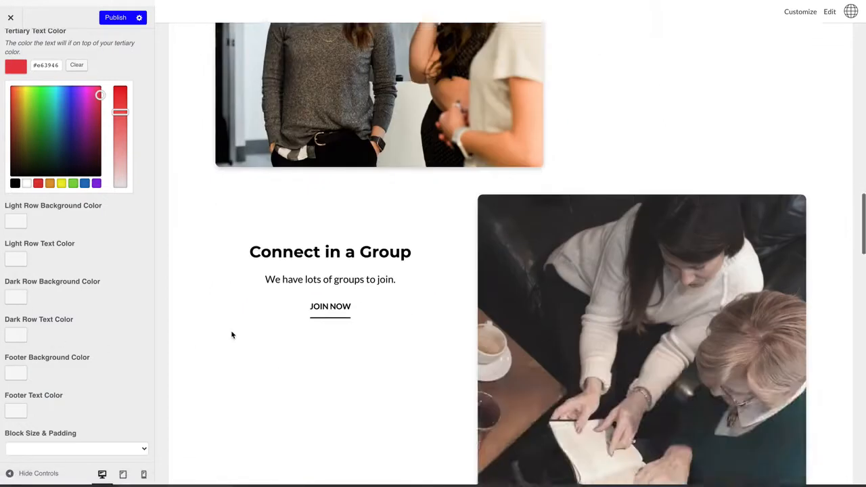
pyautogui.scroll(-3, 244, 333)
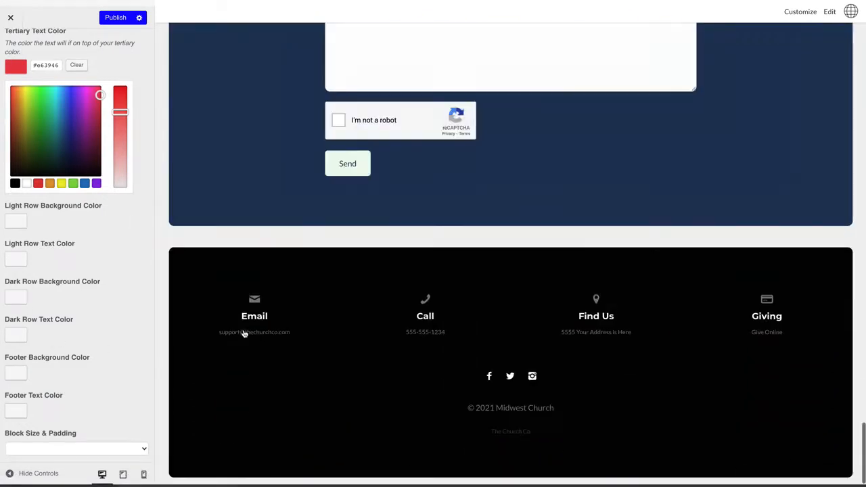
# Step: Set the Footer Background Color to #1d3557
pyautogui.click(16, 374)
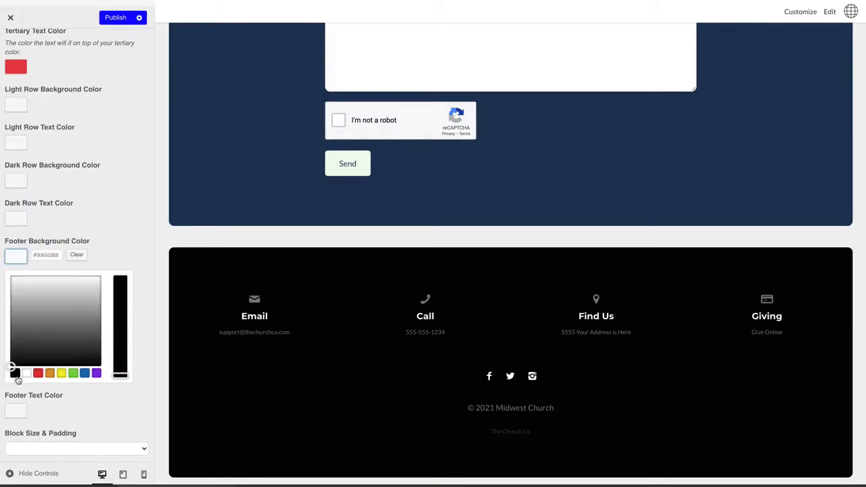
pyautogui.scroll(1, 49, 142)
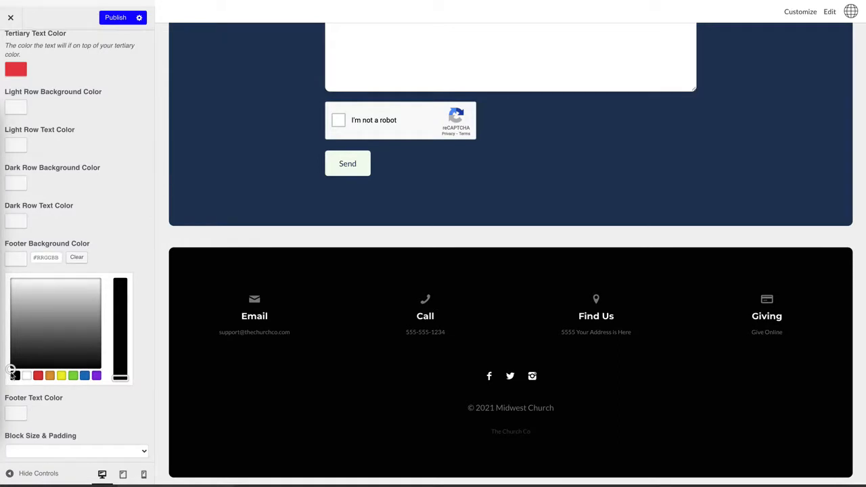
pyautogui.click(38, 259)
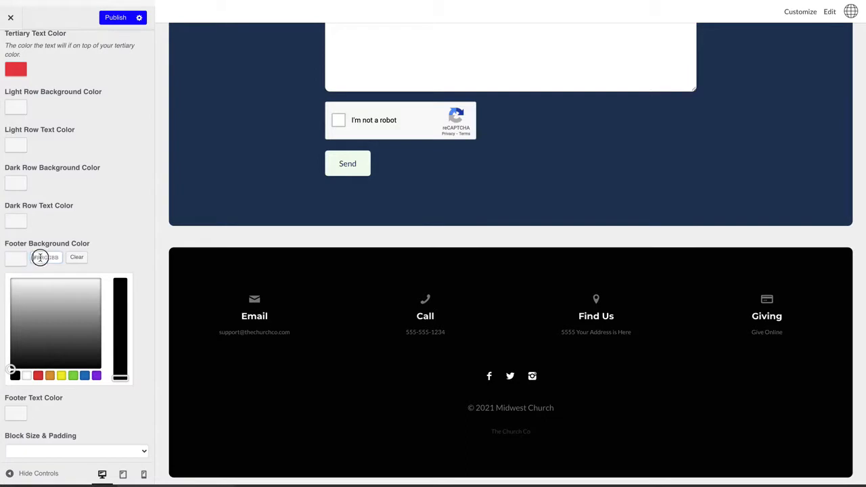
pyautogui.write('#1d3557')
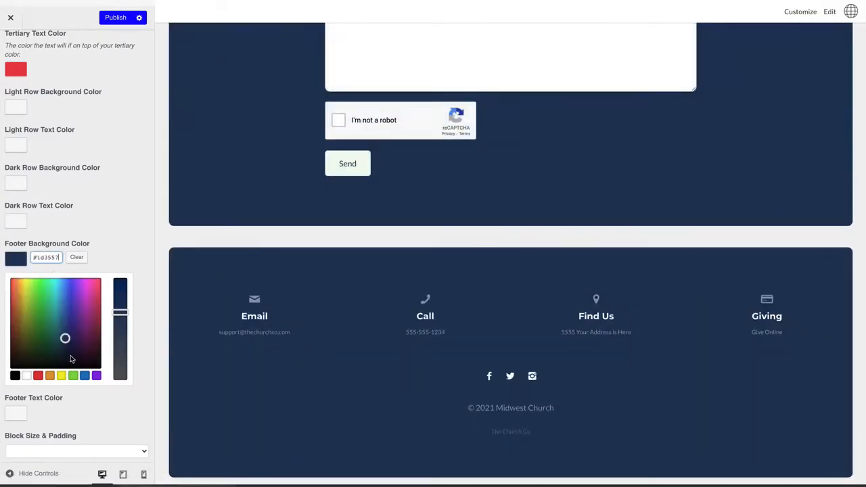
# Step: Set the Footer Text Color to #f1faee
pyautogui.scroll(-1, 34, 318)
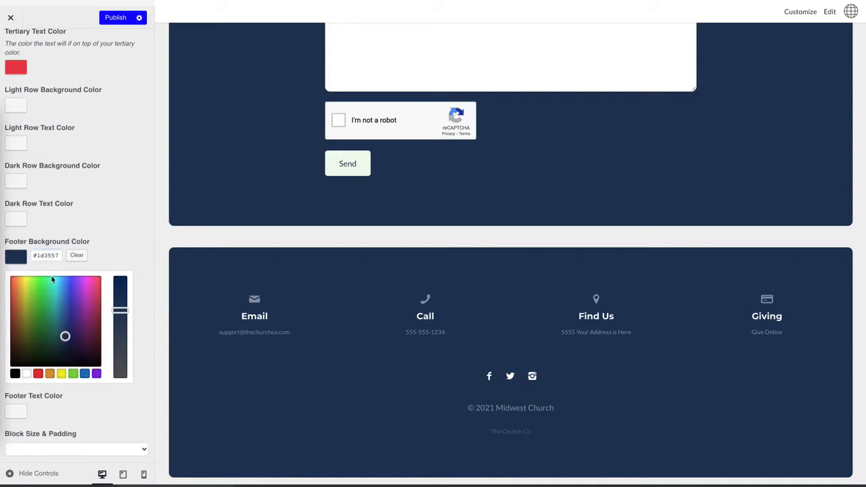
pyautogui.click(20, 412)
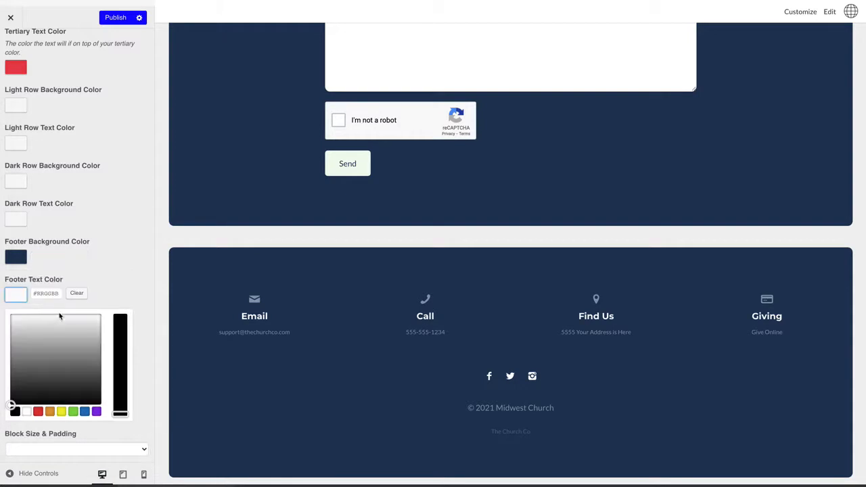
pyautogui.click(53, 297)
pyautogui.write('#F1FAE')
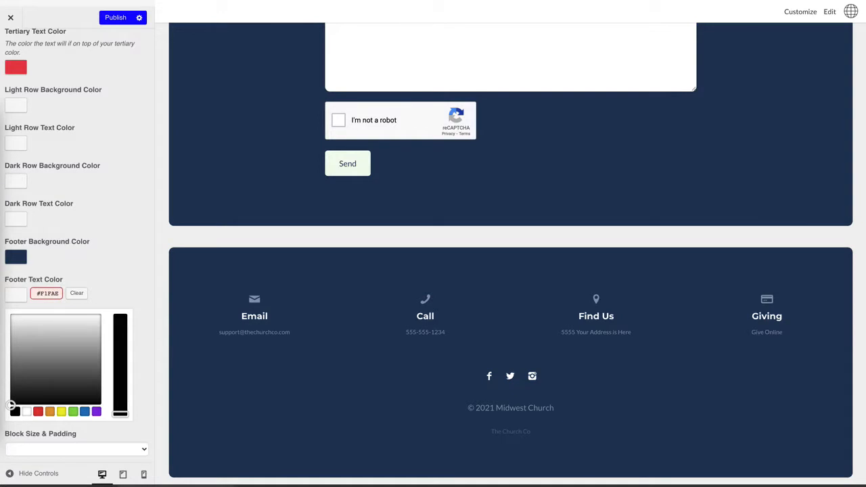
pyautogui.click(48, 295)
pyautogui.write('ee')
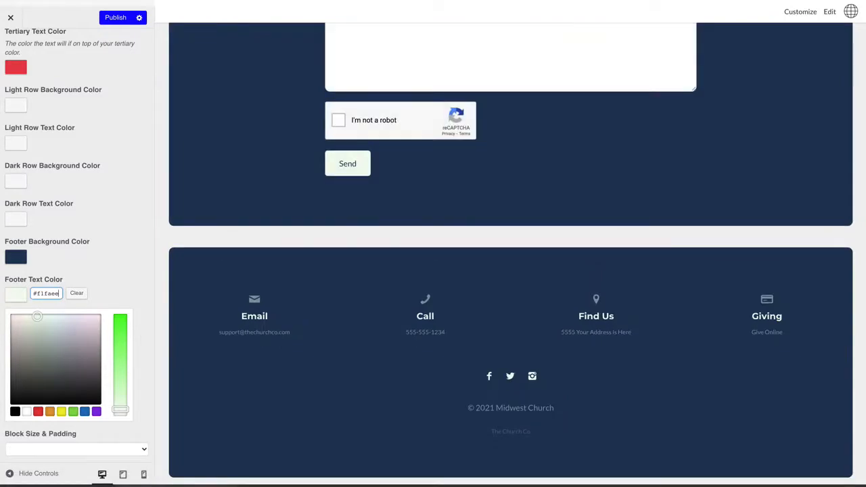
# Step: Try a footer with the background color #e63946 and the text color #1d3557
pyautogui.press('super+Tab')
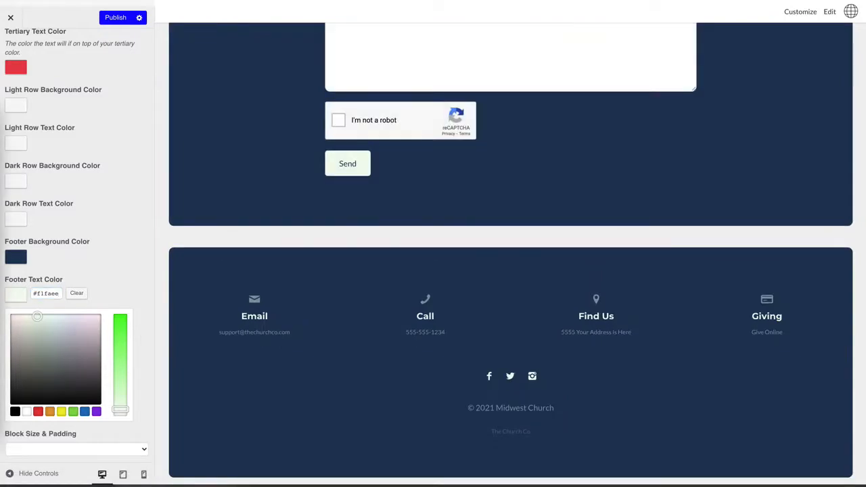
pyautogui.click(42, 295)
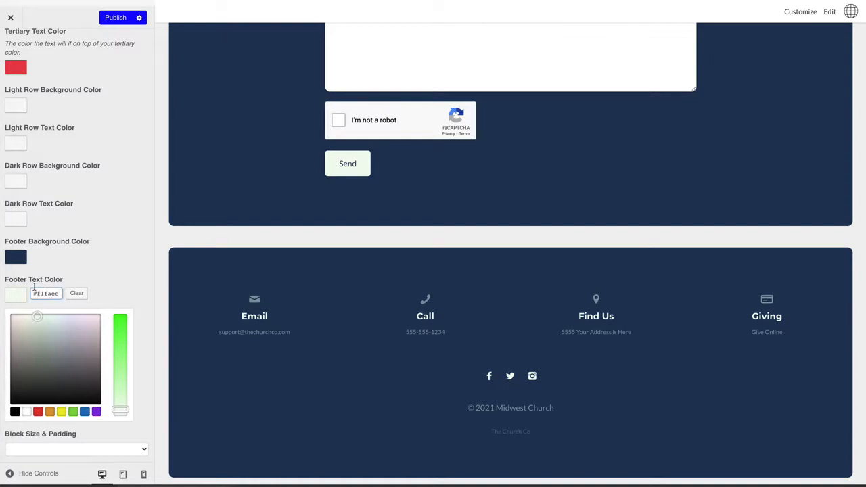
pyautogui.click(15, 257)
pyautogui.moveTo(33, 255); pyautogui.dragTo(67, 260)
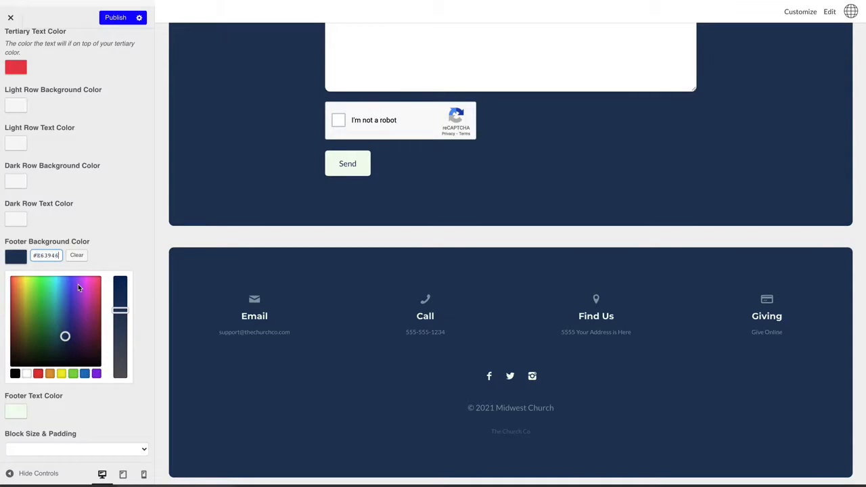
pyautogui.write('#e63946')
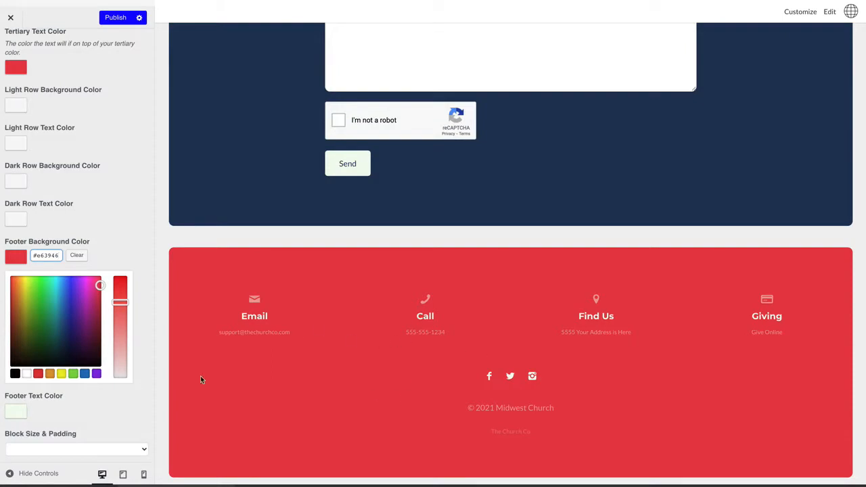
pyautogui.click(15, 411)
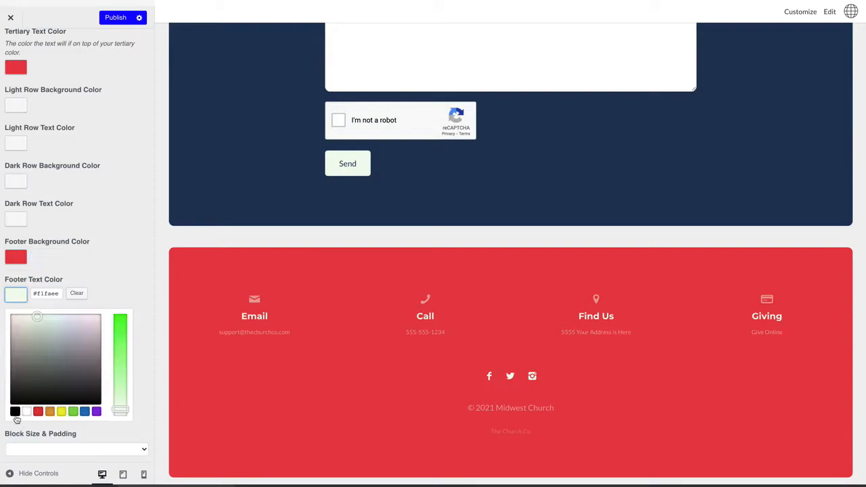
pyautogui.click(15, 411)
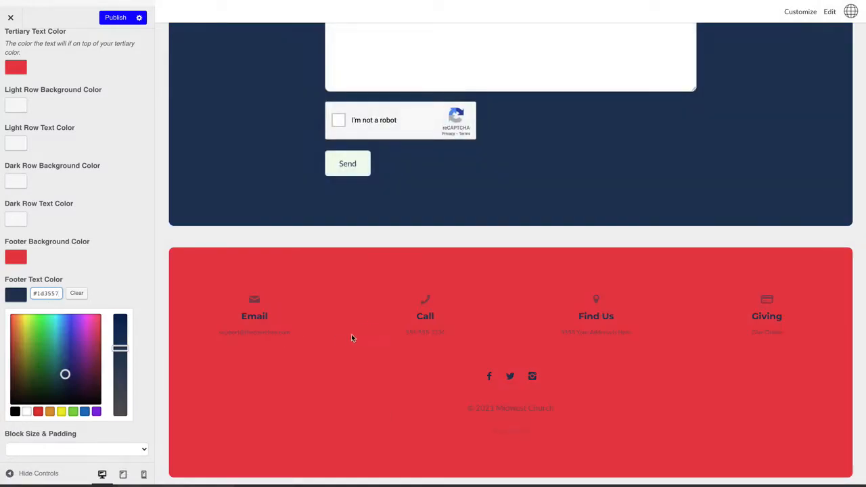
# Step: Try #a8dadc as the Footer Background Color
pyautogui.click(17, 260)
pyautogui.click(48, 255)
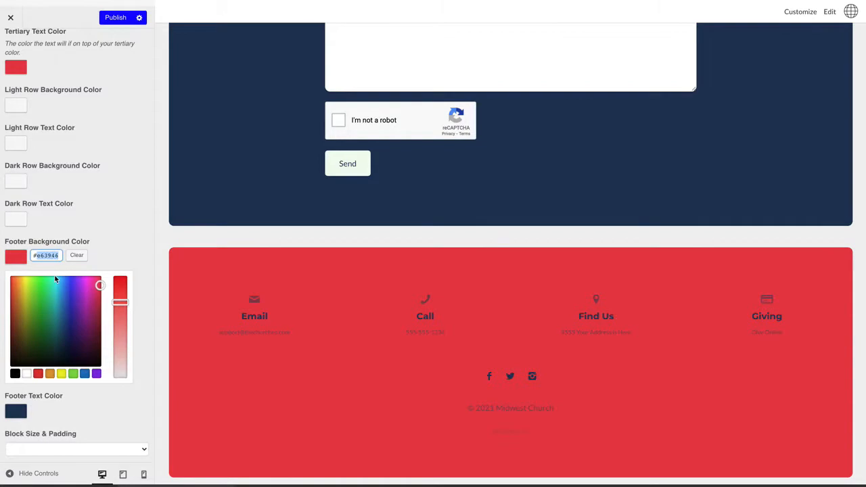
pyautogui.write('#a8dadc')
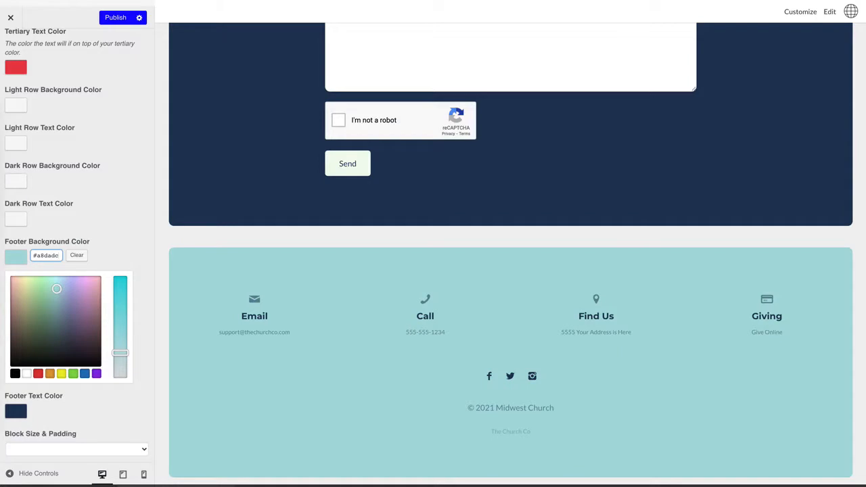
# Step: Set the Footer Background Color back to the palette's dark blue, #1d3557
pyautogui.press('super+Tab')
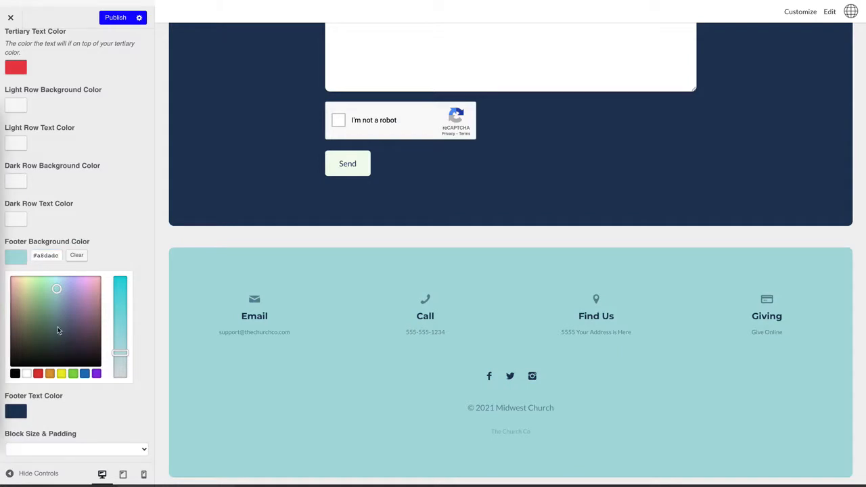
pyautogui.click(51, 256)
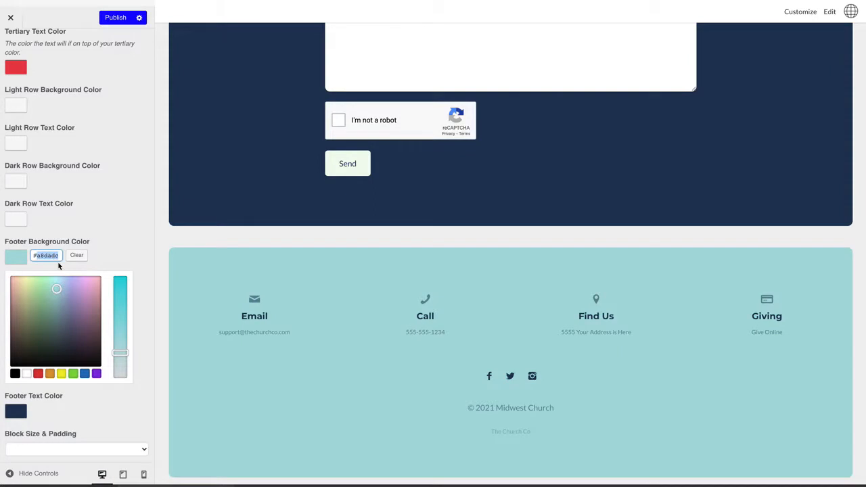
pyautogui.write('#1d3557')
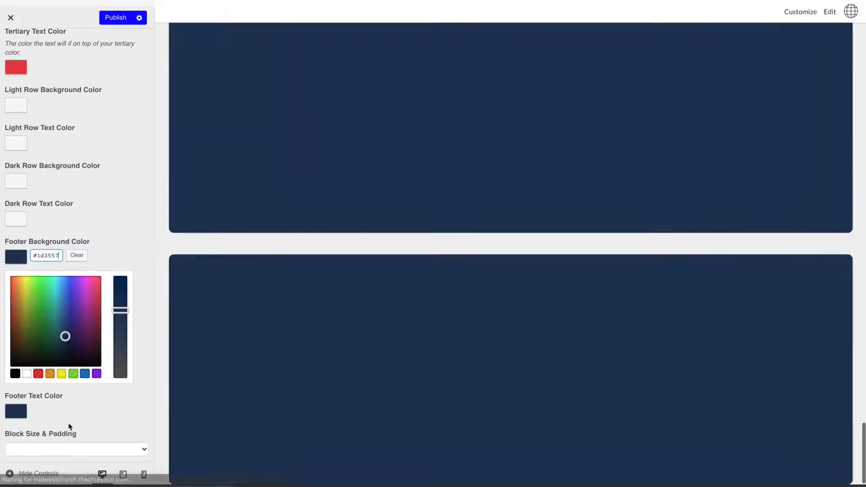
# Step: Set the Footer Text Color to the palette's off-white, #f1faee
pyautogui.click(15, 411)
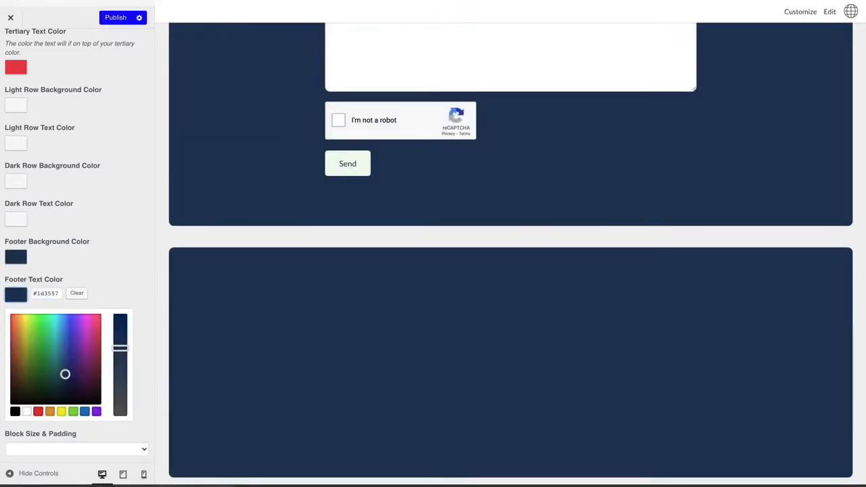
pyautogui.press('super+Tab')
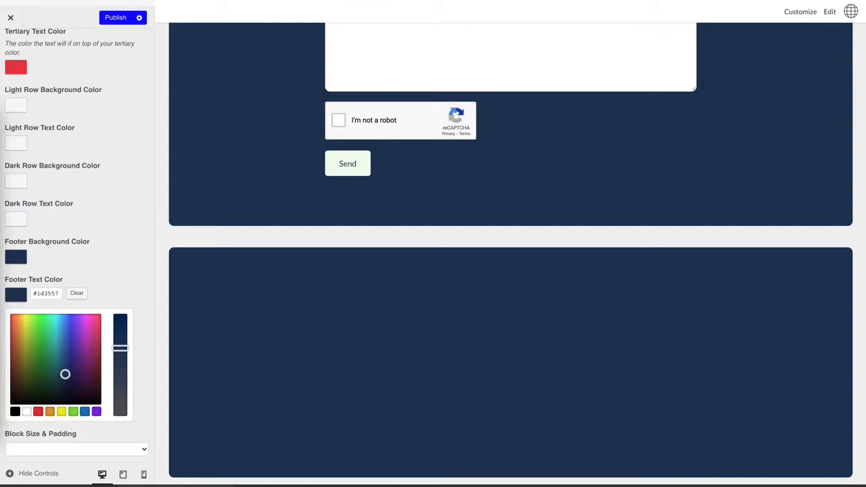
pyautogui.click(50, 295)
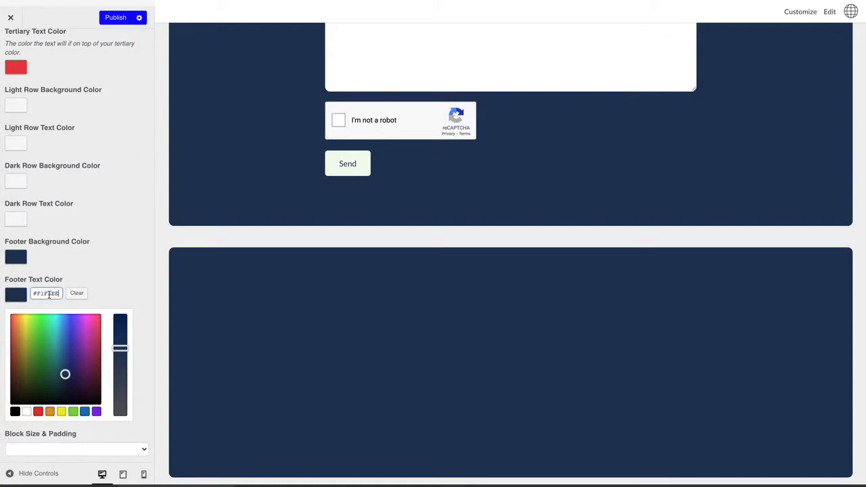
pyautogui.write('#f1faee')
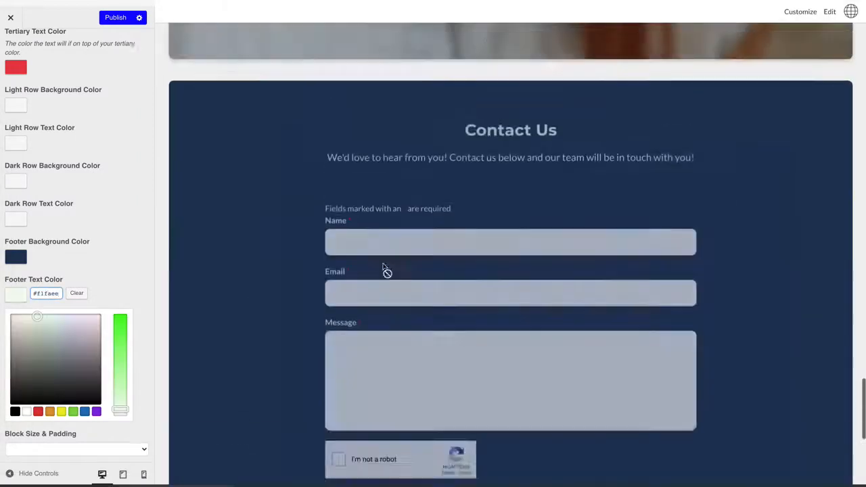
# Step: Examine the recolored contact form, footer and page sections in the preview and review the Colors & Sizes settings
pyautogui.scroll(-5, 299, 232)
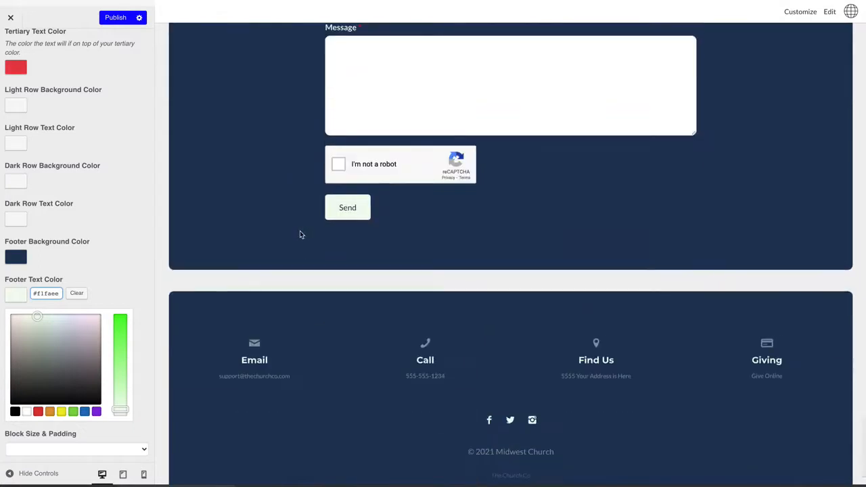
pyautogui.scroll(10, 286, 360)
pyautogui.scroll(10, 24, 233)
pyautogui.scroll(-10, 63, 248)
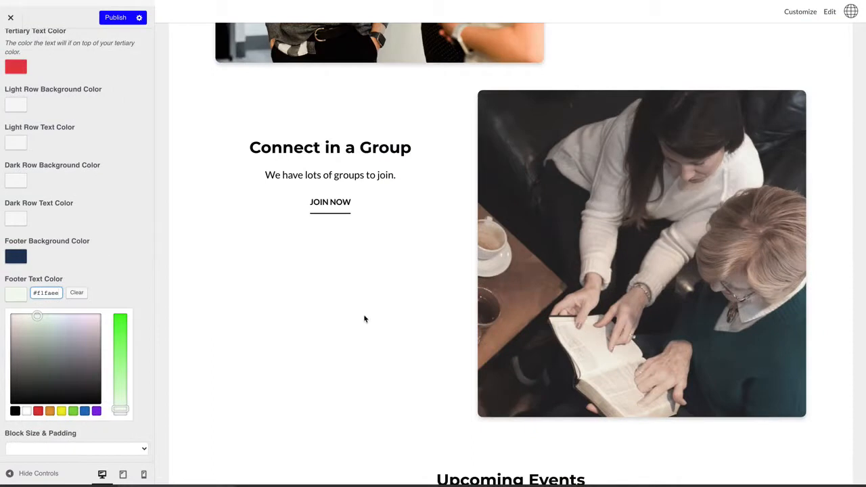
pyautogui.scroll(10, 27, 41)
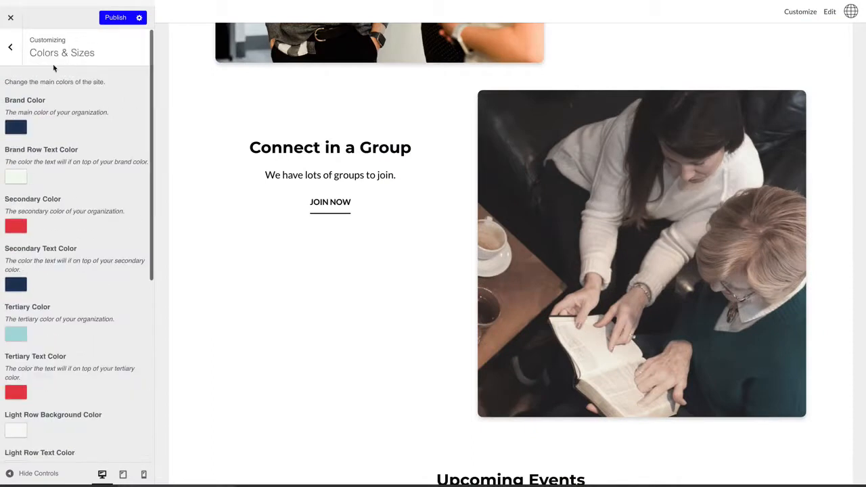
pyautogui.click(12, 51)
pyautogui.click(75, 170)
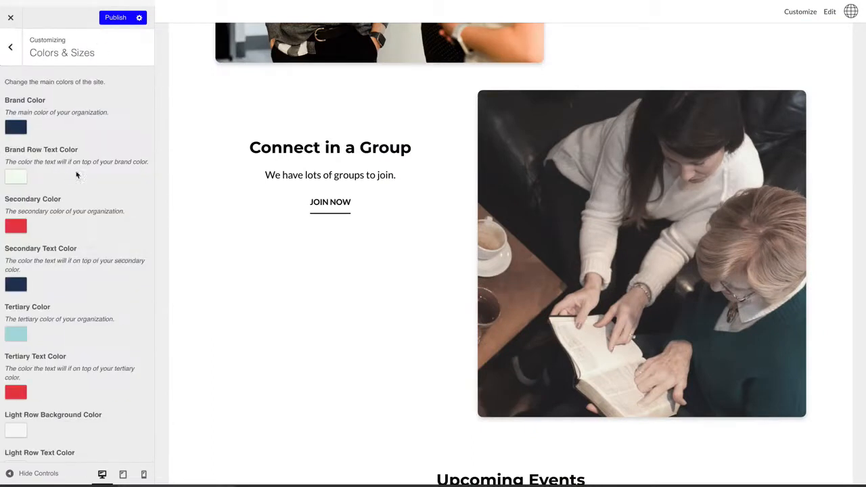
pyautogui.scroll(-3, 64, 310)
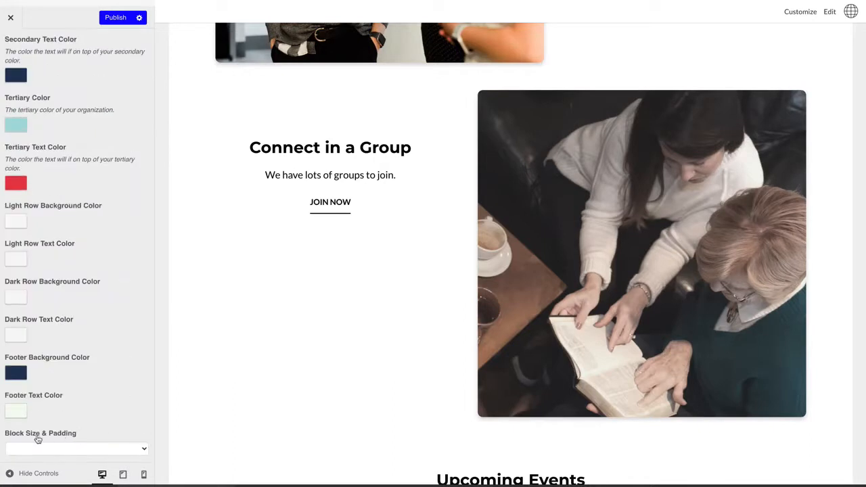
pyautogui.scroll(2, 404, 365)
pyautogui.scroll(-6, 434, 256)
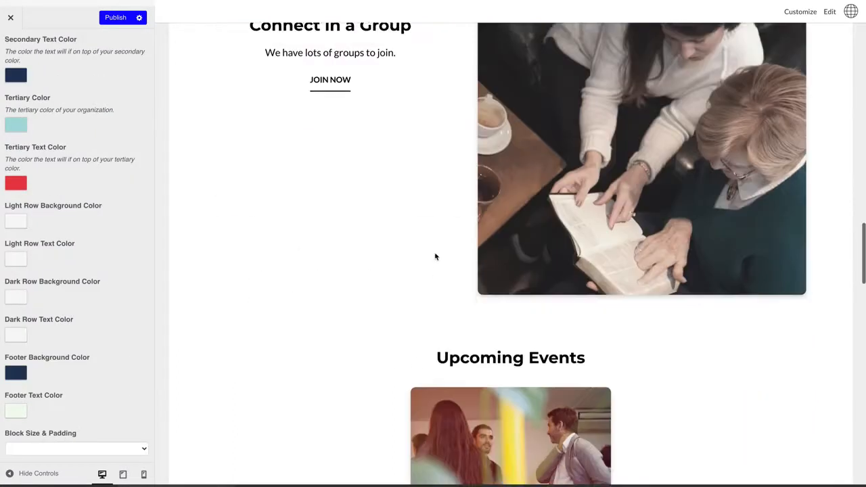
pyautogui.scroll(-7, 434, 257)
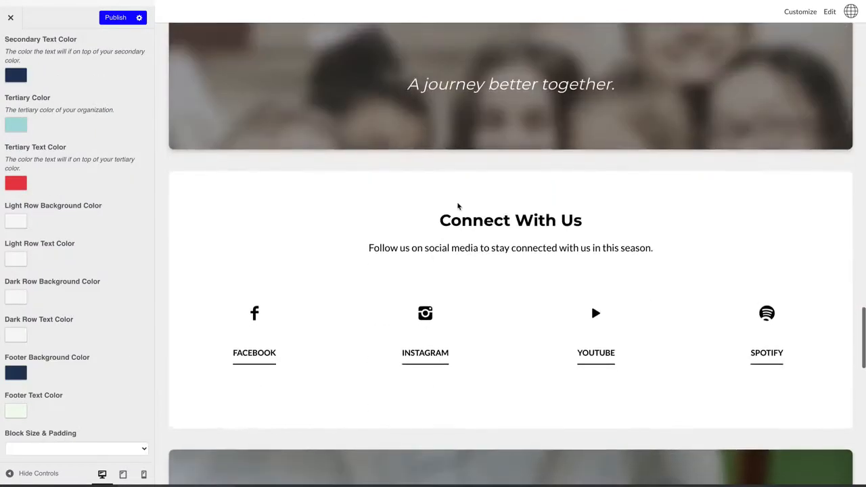
# Step: Try the Small option for Block Size & Padding and check the section spacing in the preview
pyautogui.click(48, 449)
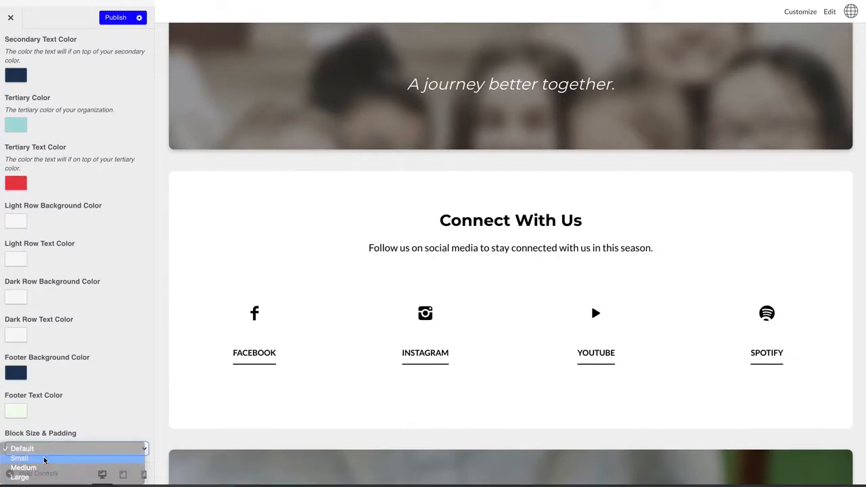
pyautogui.click(45, 456)
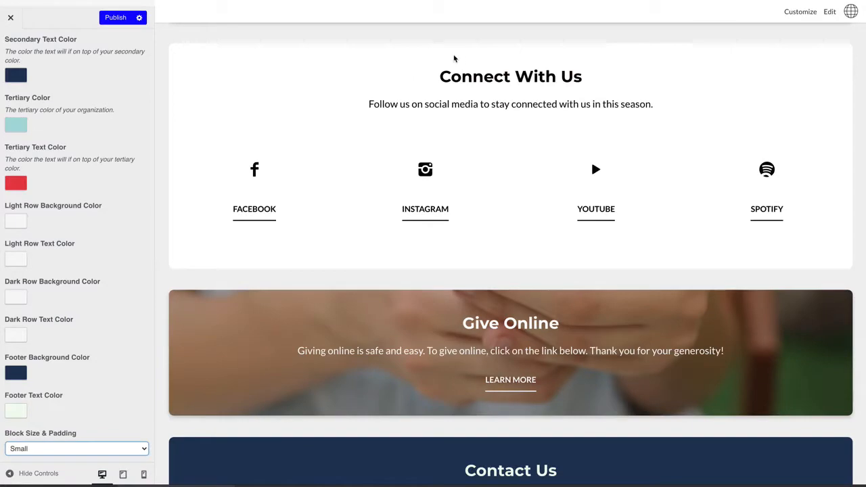
pyautogui.scroll(15, 562, 176)
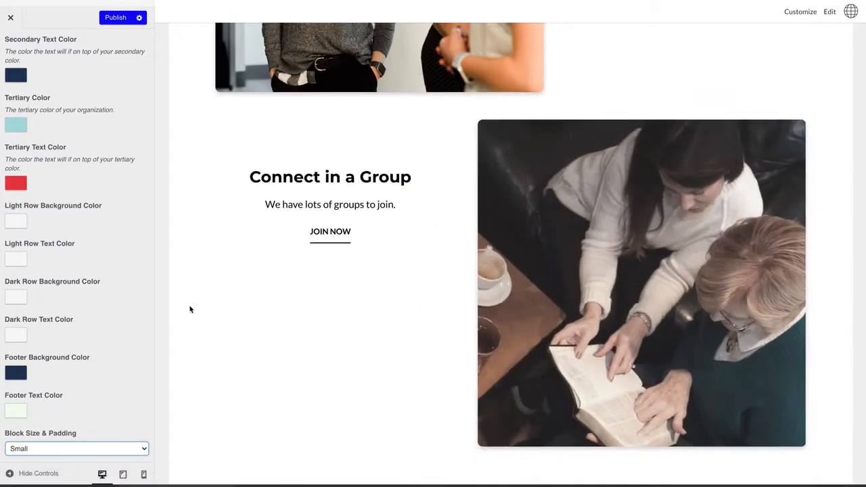
# Step: Try Medium as the Block Size & Padding and inspect the Connect With Us section's spacing
pyautogui.click(140, 449)
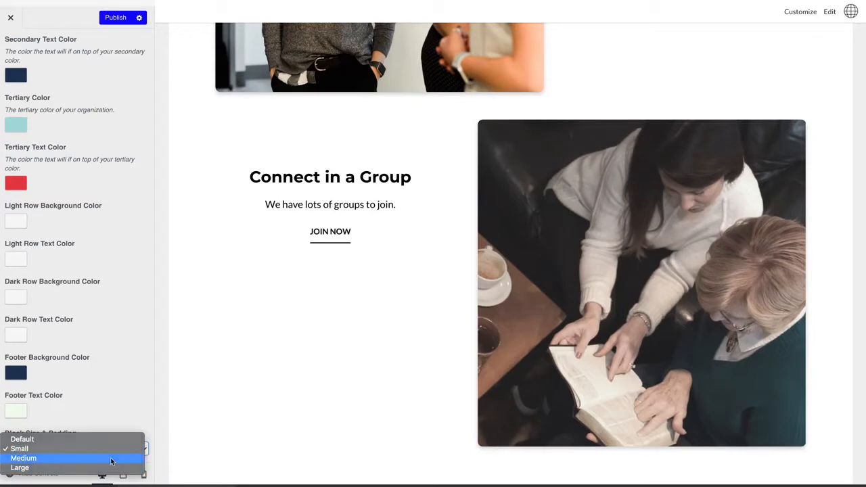
pyautogui.click(112, 460)
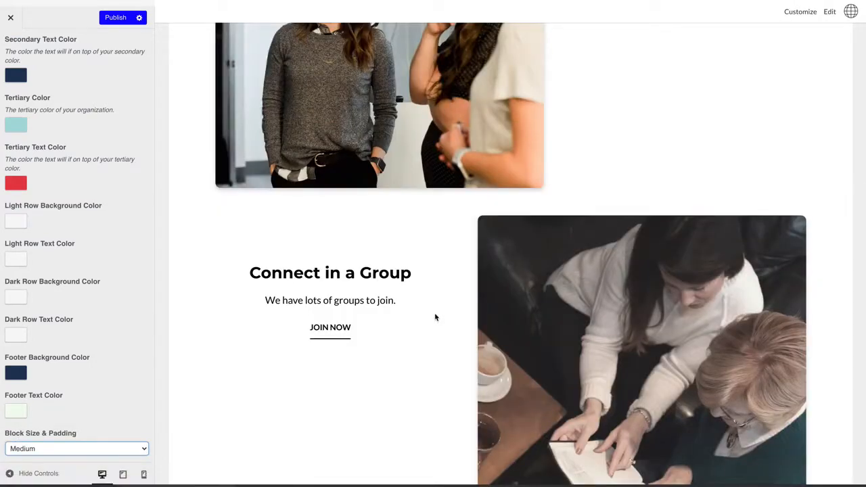
pyautogui.scroll(-15, 435, 318)
pyautogui.scroll(-1, 435, 317)
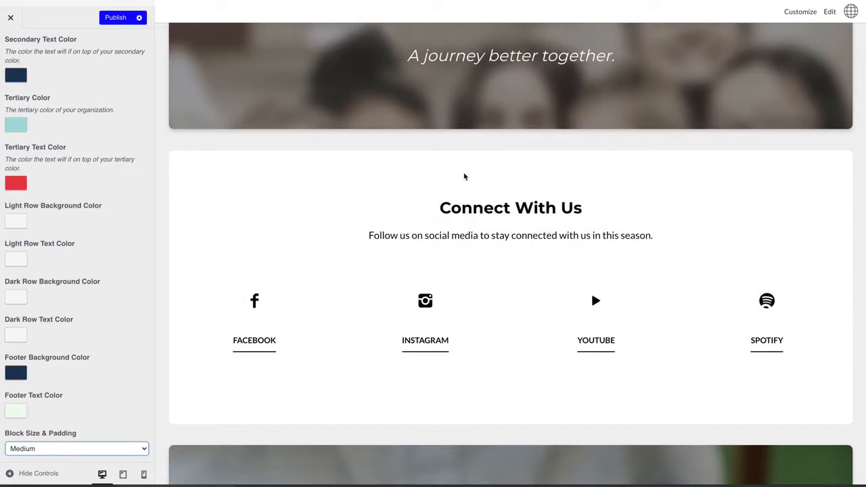
# Step: Try Large as the Block Size & Padding and inspect the spacing from the Connect With Us section to the footer
pyautogui.click(144, 446)
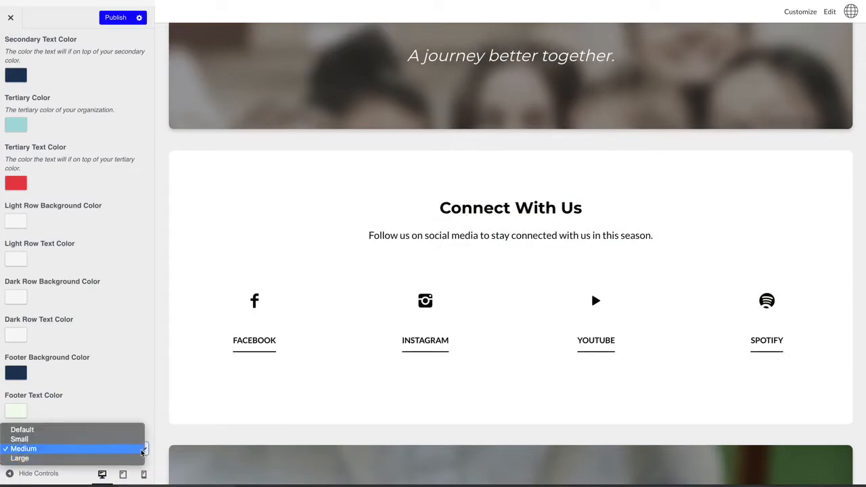
pyautogui.click(92, 458)
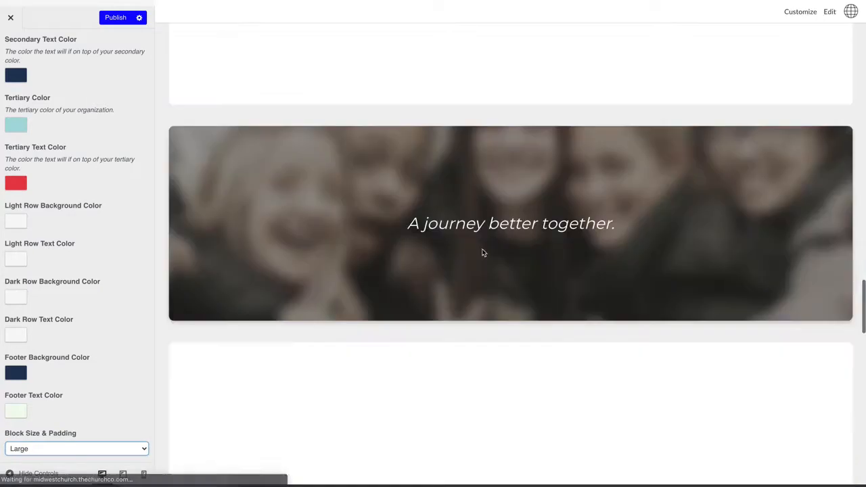
pyautogui.scroll(-2, 484, 250)
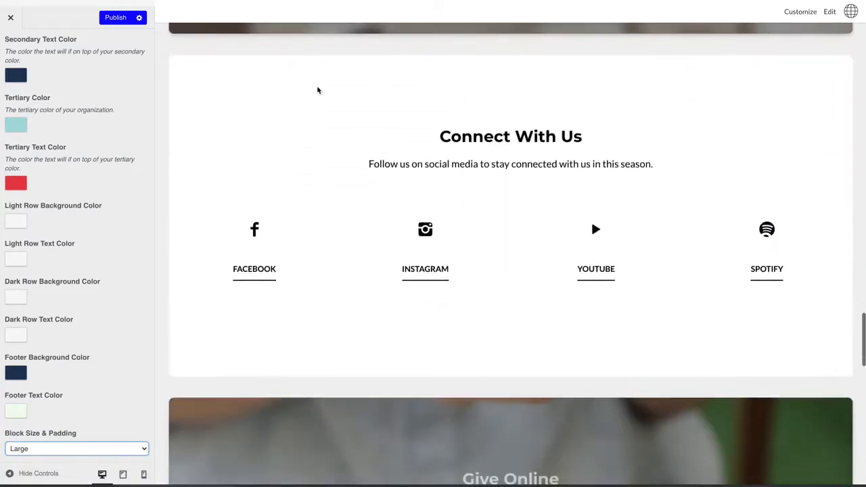
pyautogui.scroll(1, 239, 151)
pyautogui.scroll(-1, 238, 150)
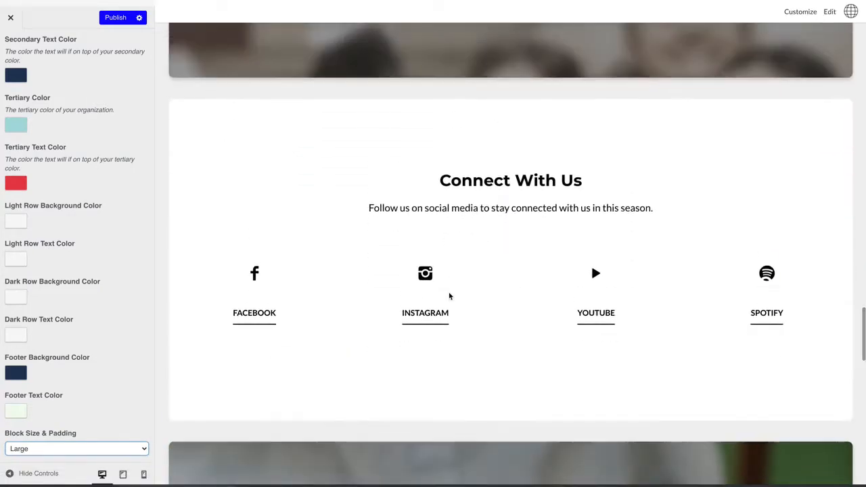
pyautogui.scroll(-5, 521, 329)
pyautogui.scroll(-5, 522, 329)
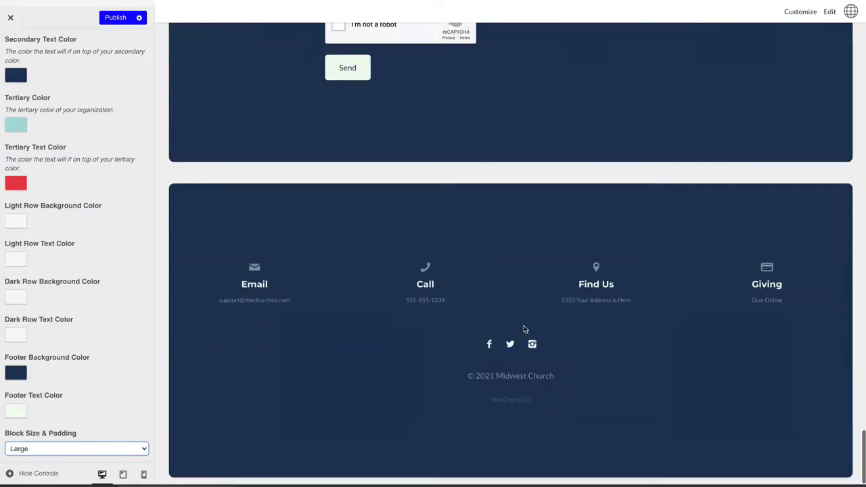
# Step: Set Block Size & Padding back to Small and check the whole page up to the header
pyautogui.click(145, 450)
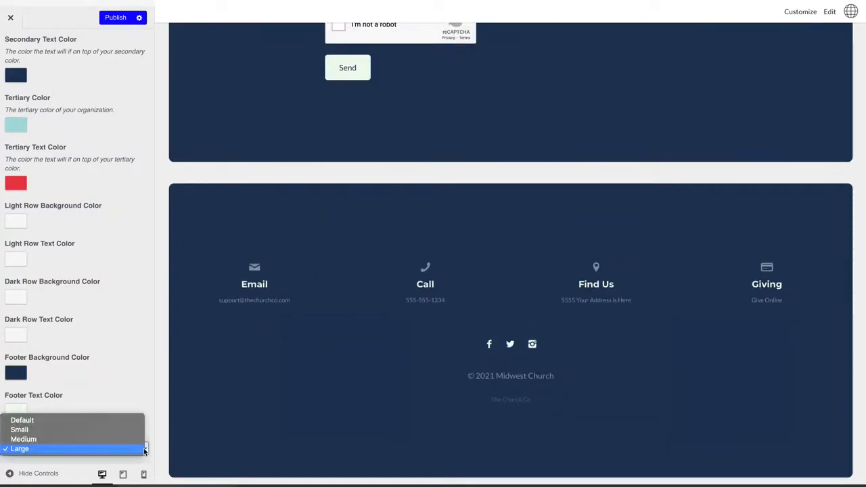
pyautogui.click(110, 432)
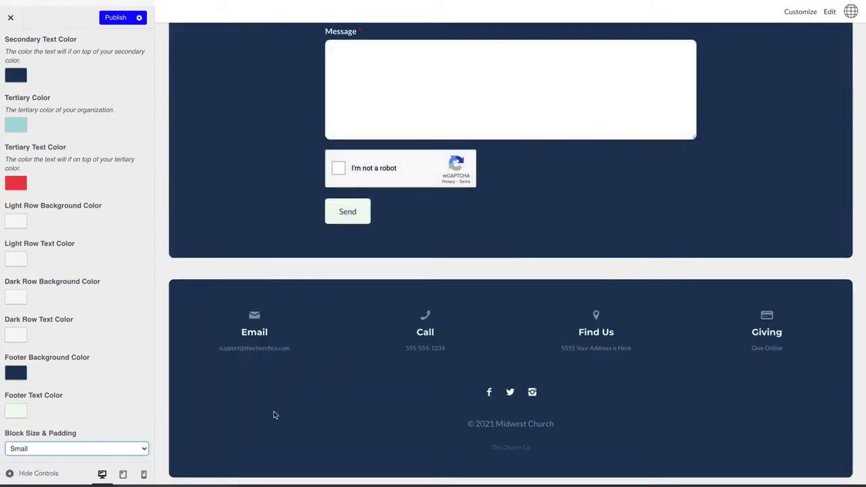
pyautogui.scroll(9, 394, 426)
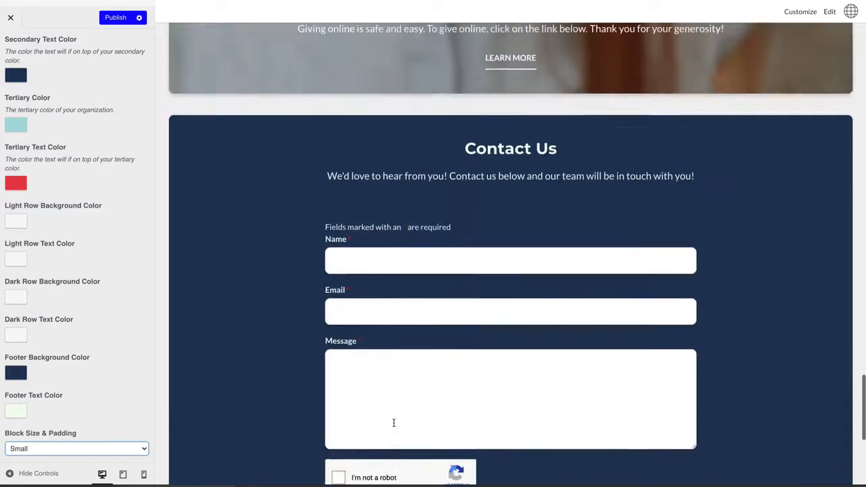
pyautogui.scroll(16, 436, 227)
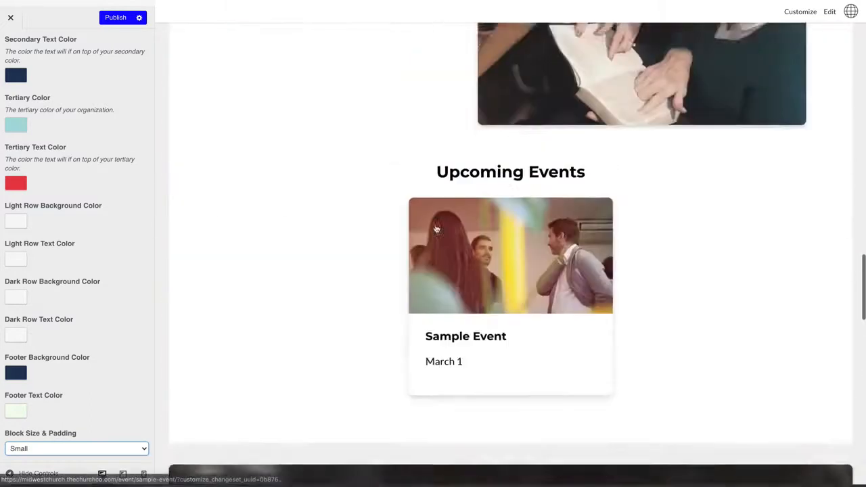
pyautogui.scroll(15, 436, 228)
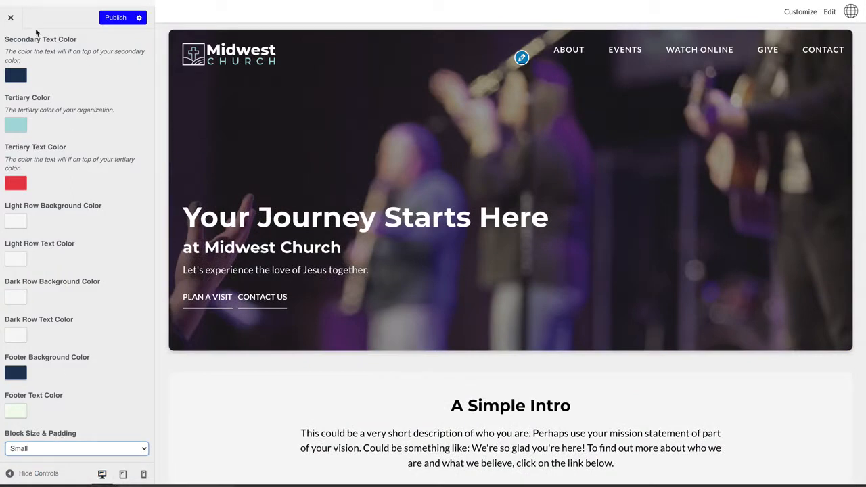
# Step: Check the page in the tablet and mobile previews, going through the mobile layout to the footer, and return to the desktop preview
pyautogui.click(122, 473)
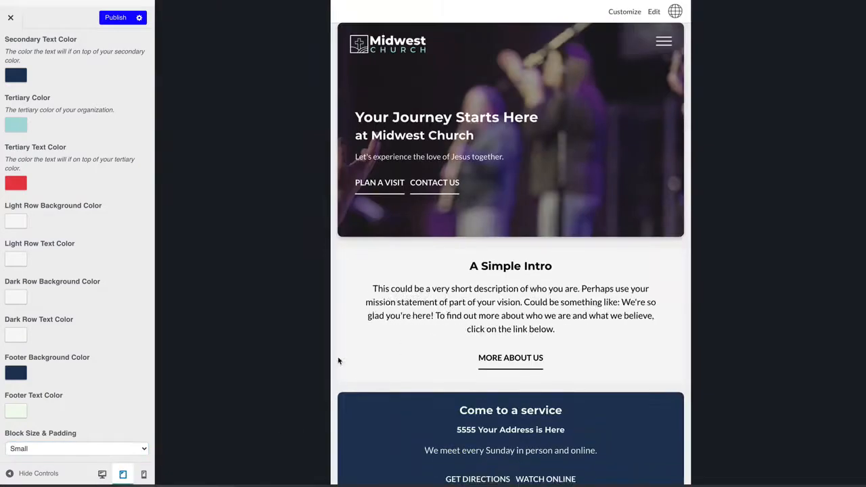
pyautogui.click(144, 474)
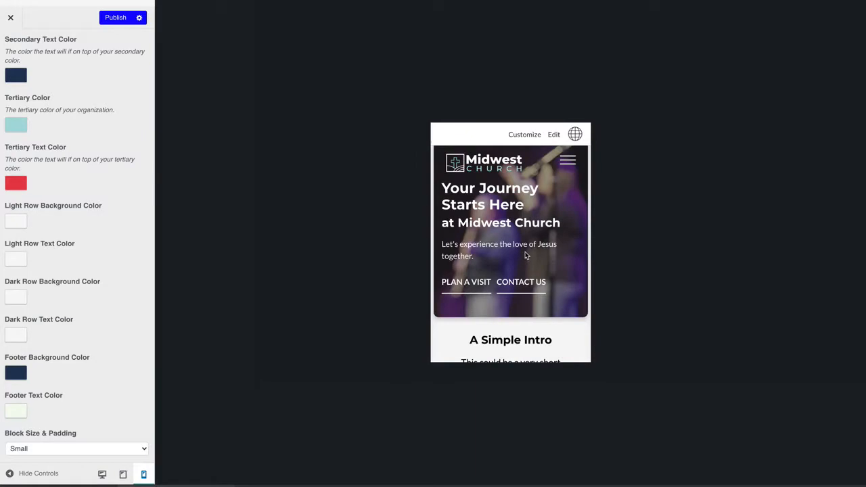
pyautogui.scroll(-3, 526, 256)
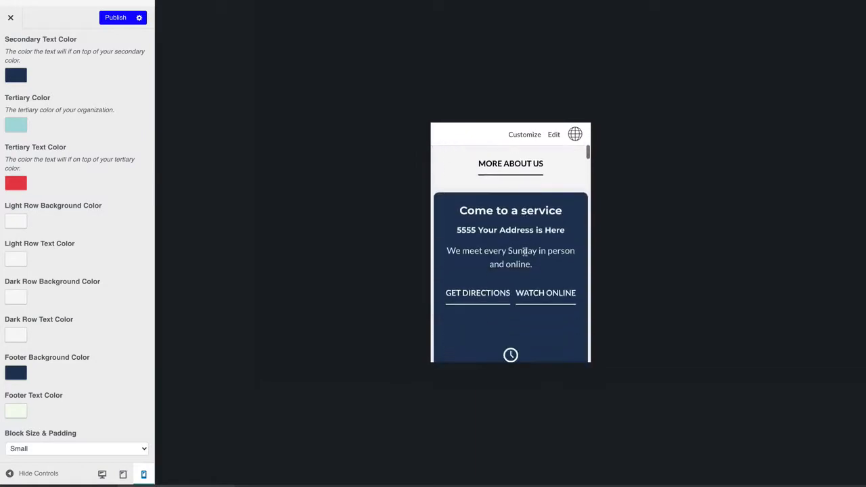
pyautogui.scroll(-5, 525, 251)
pyautogui.scroll(-8, 525, 255)
pyautogui.scroll(-10, 525, 255)
pyautogui.scroll(-10, 525, 255)
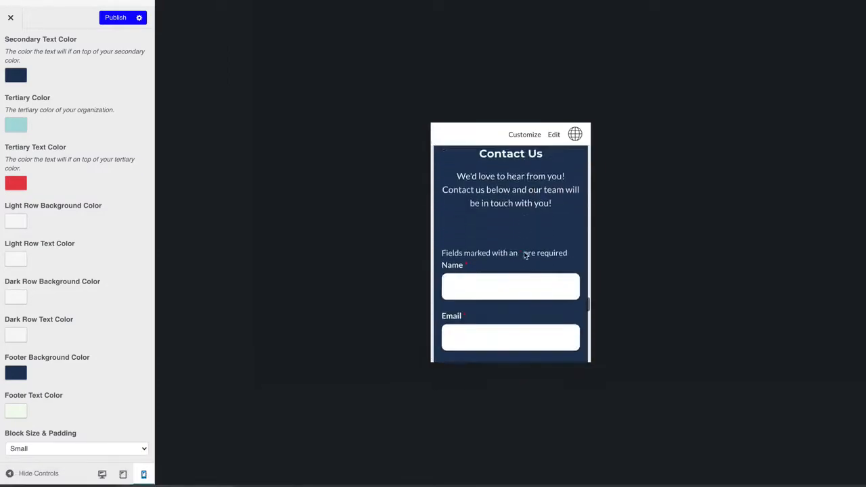
pyautogui.scroll(-10, 524, 255)
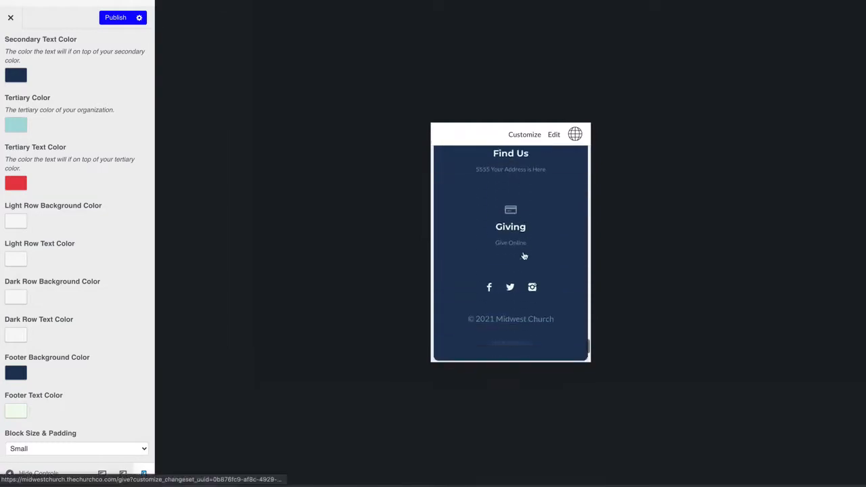
pyautogui.scroll(20, 525, 256)
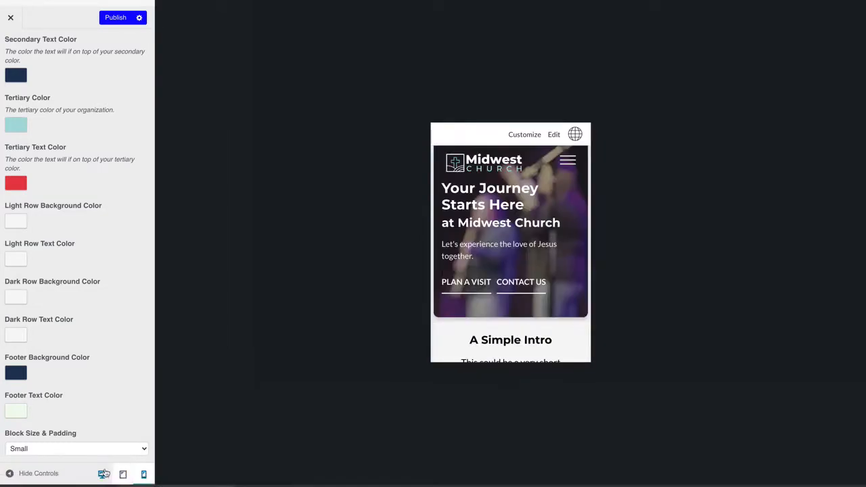
pyautogui.click(102, 473)
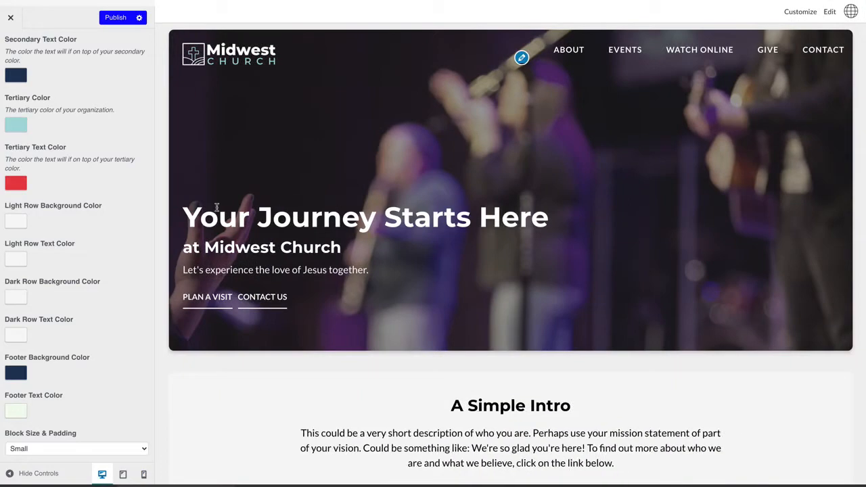
# Step: Publish the customizer changes and open the Midwest Church site from the dashboard
pyautogui.scroll(4, 74, 96)
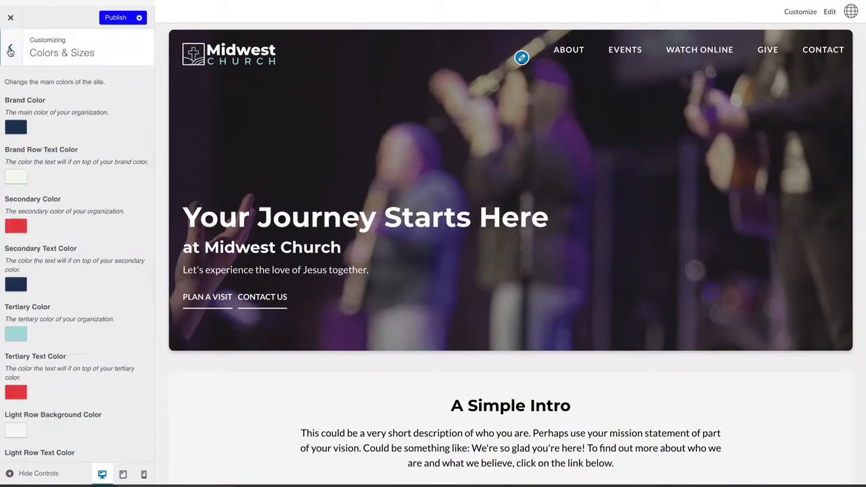
pyautogui.click(139, 19)
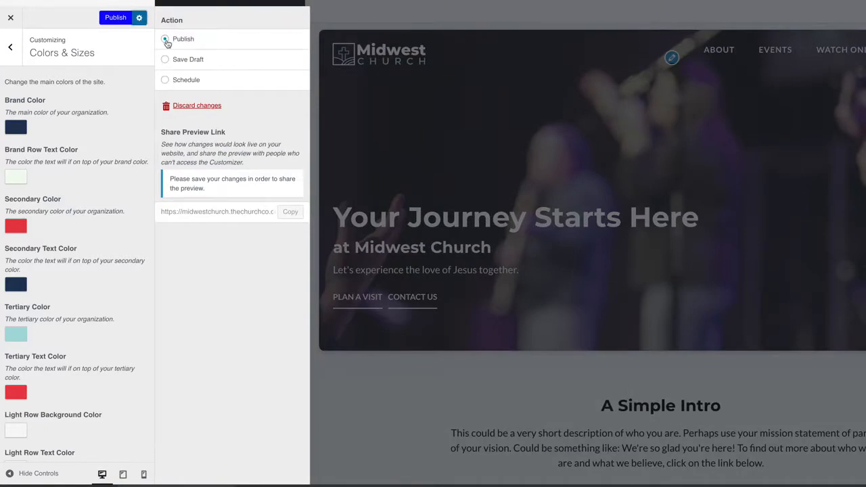
pyautogui.click(140, 21)
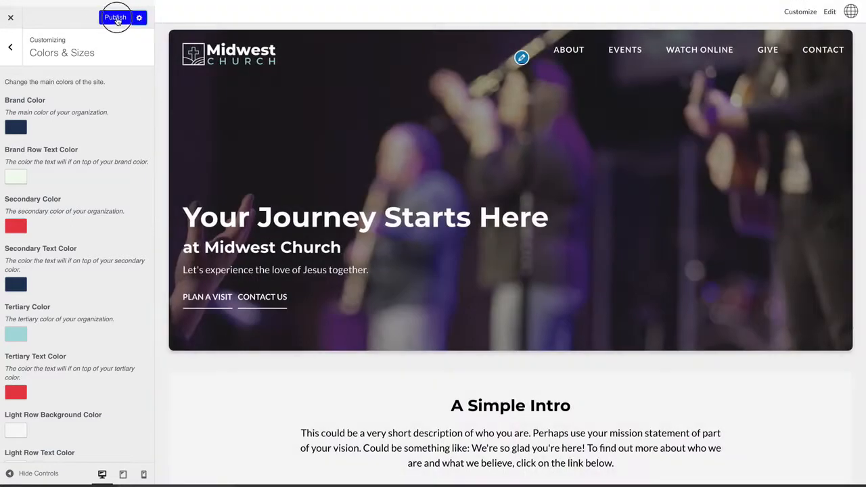
pyautogui.click(117, 19)
pyautogui.click(12, 19)
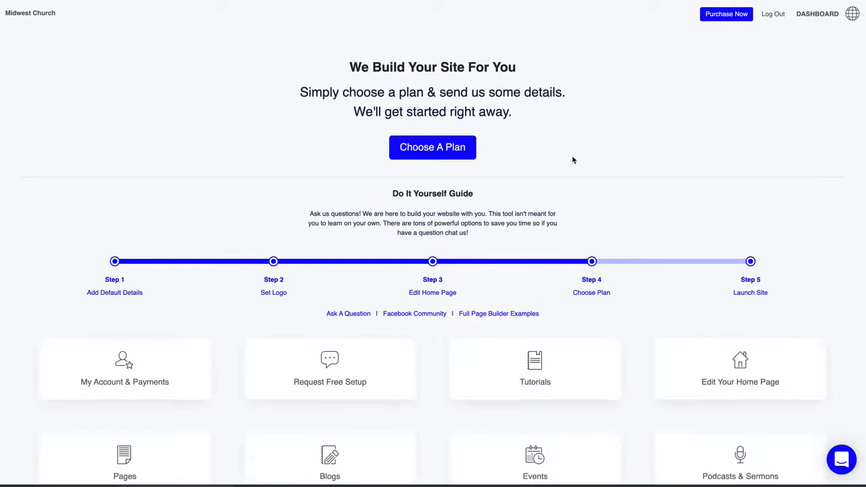
pyautogui.click(38, 14)
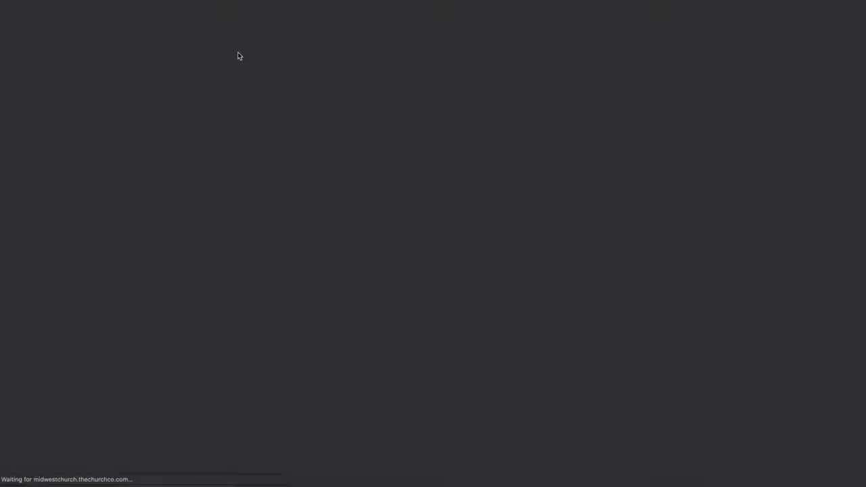
# Step: Look over the Come to a service section on the live home page and open the page for editing
pyautogui.scroll(-10, 564, 197)
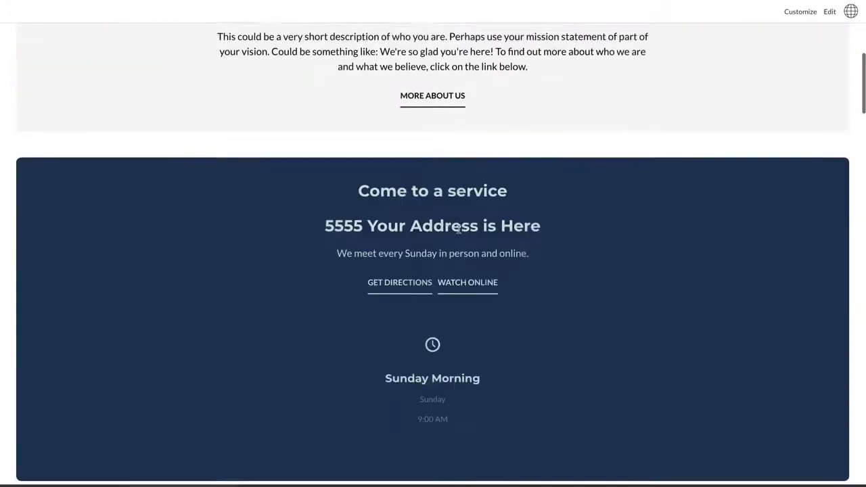
pyautogui.scroll(-3, 524, 236)
pyautogui.scroll(15, 524, 237)
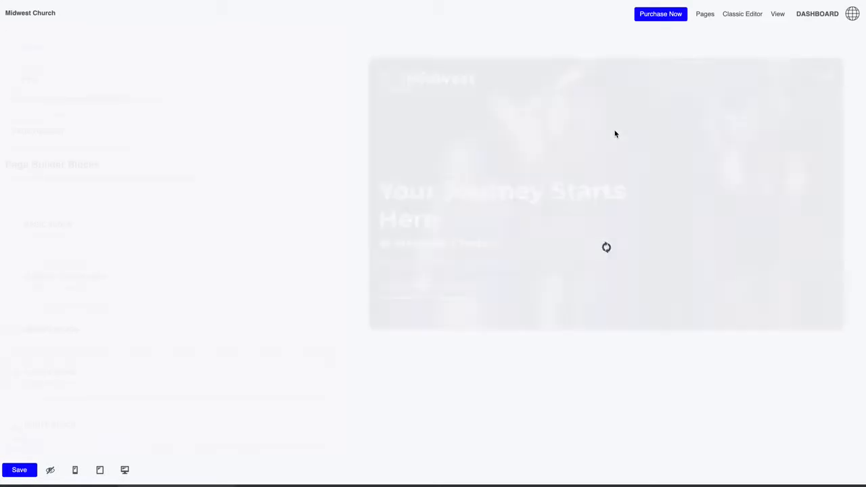
# Step: Set the background of the Come to a service Service Times Block to Secondary Color and save the page
pyautogui.scroll(-5, 614, 137)
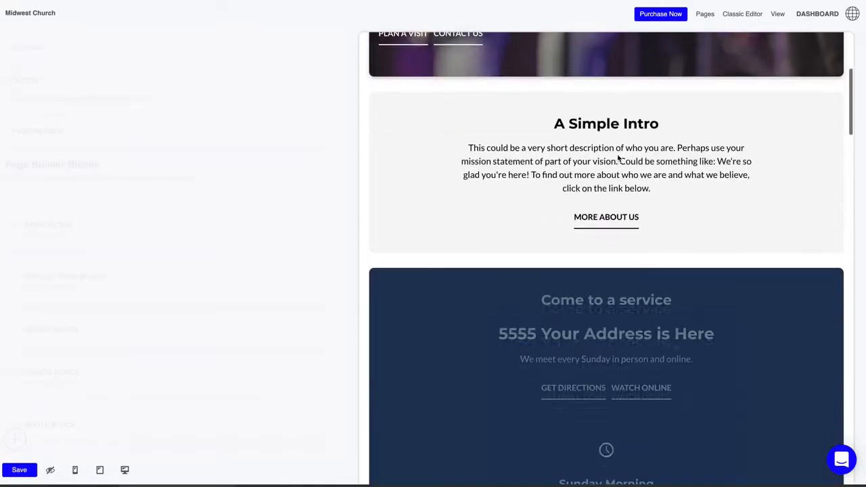
pyautogui.scroll(-3, 677, 152)
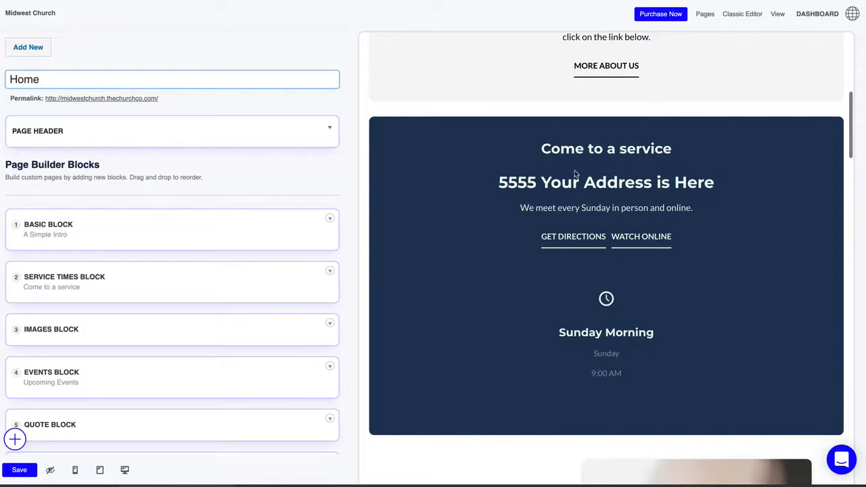
pyautogui.scroll(-3, 625, 181)
pyautogui.scroll(3, 624, 178)
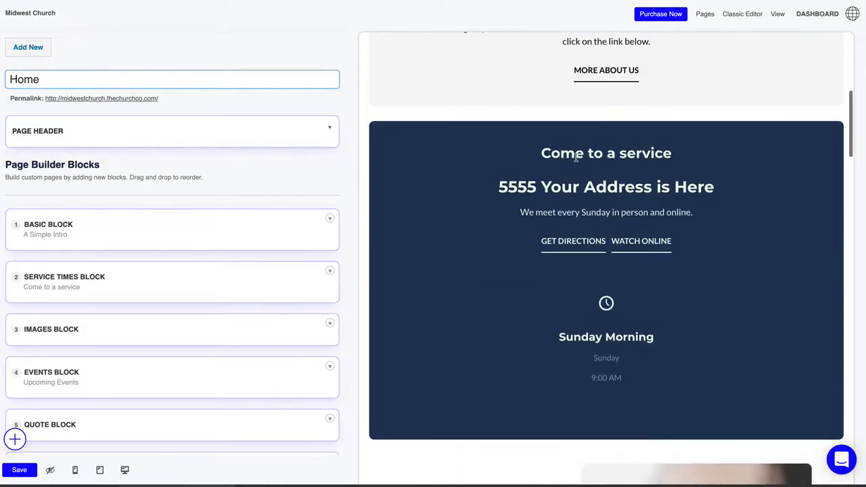
pyautogui.click(147, 283)
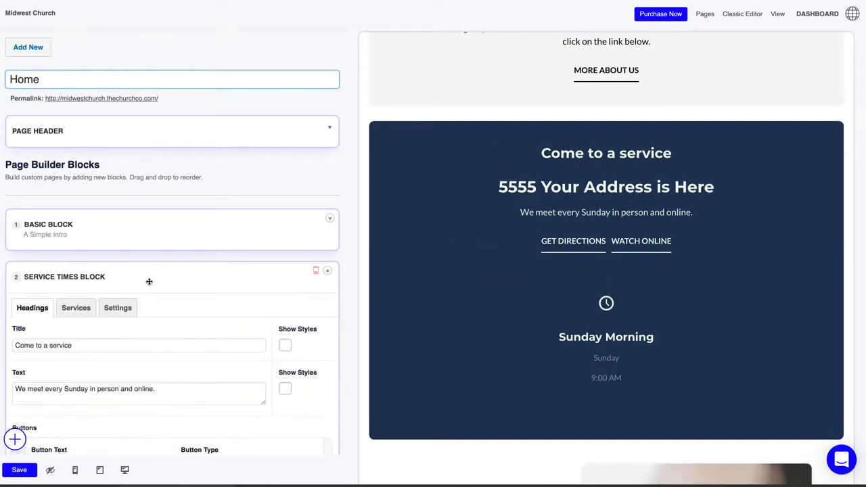
pyautogui.click(130, 310)
pyautogui.scroll(-2, 136, 311)
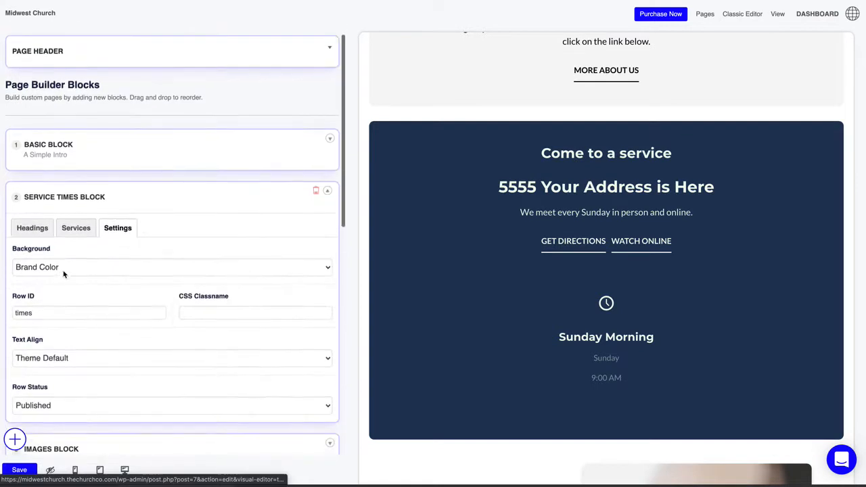
pyautogui.click(68, 271)
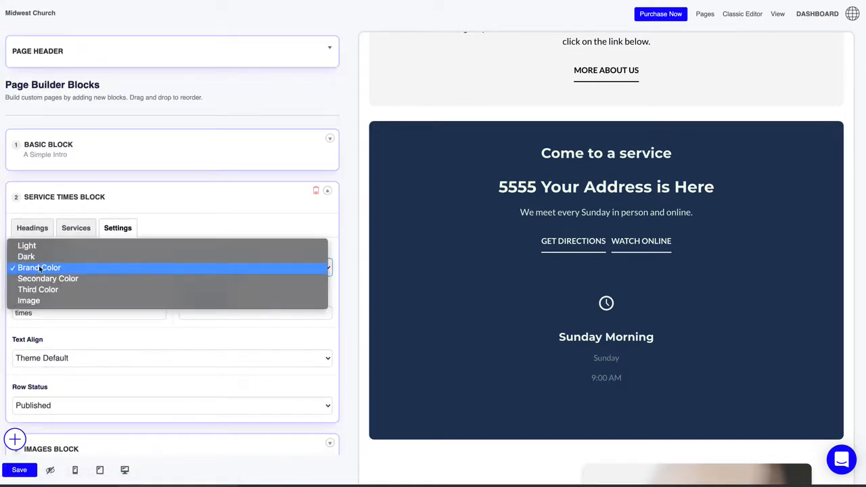
pyautogui.click(88, 279)
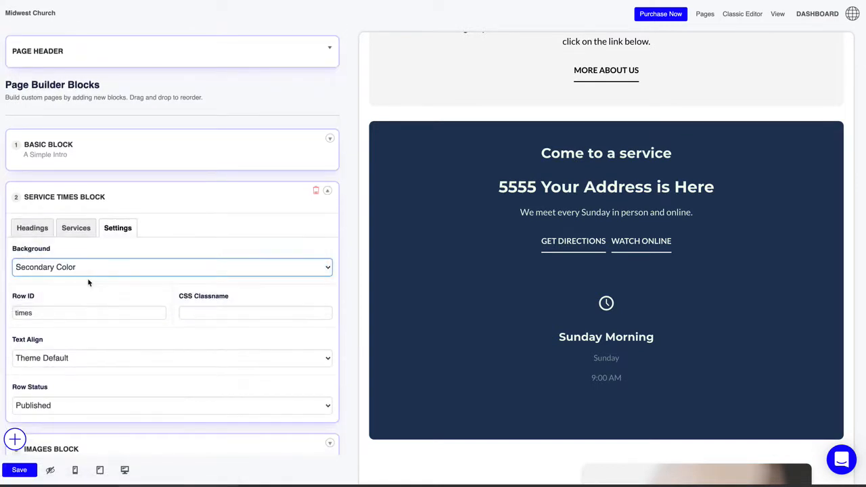
pyautogui.click(22, 469)
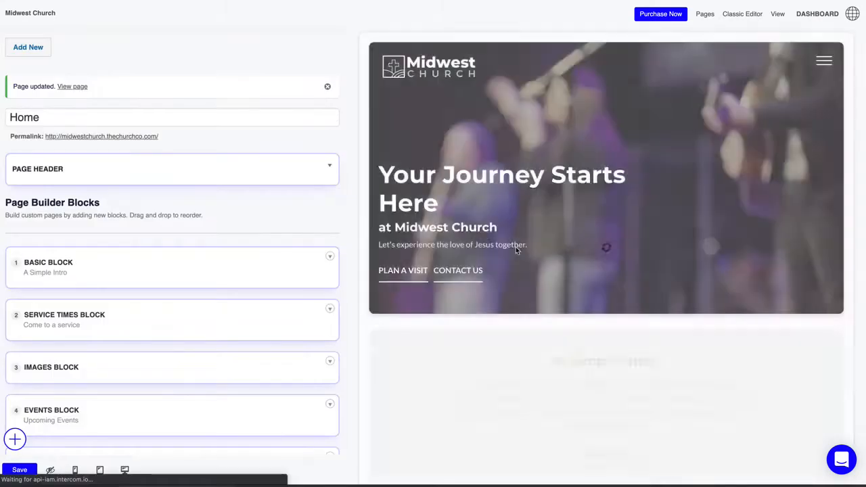
# Step: Check the Come to a service section's background and text contrast in the editor preview and on the live home page
pyautogui.scroll(-5, 512, 247)
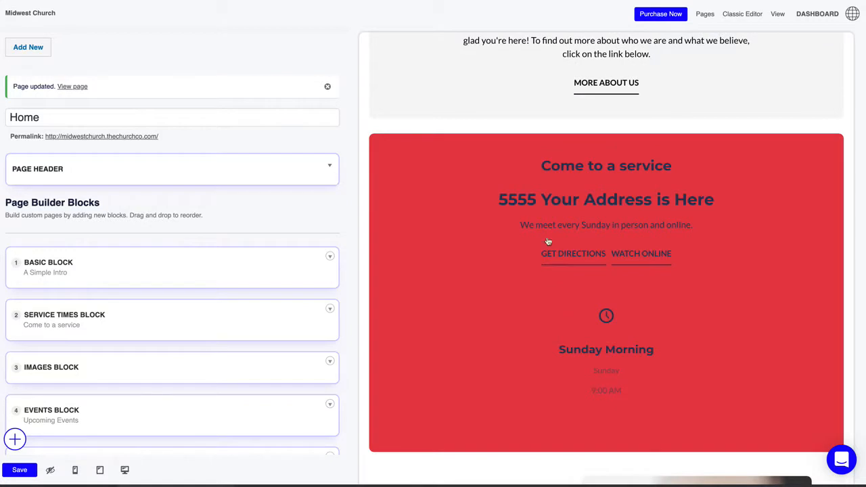
pyautogui.scroll(1, 537, 188)
pyautogui.scroll(-1, 537, 187)
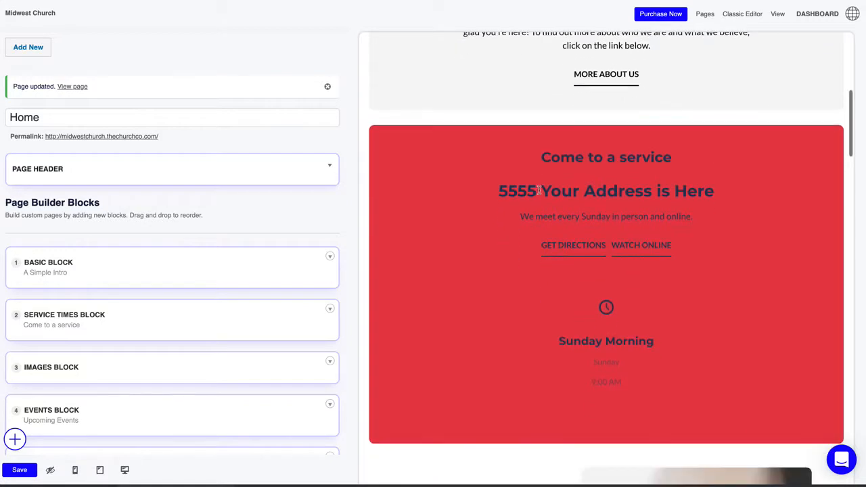
pyautogui.click(778, 14)
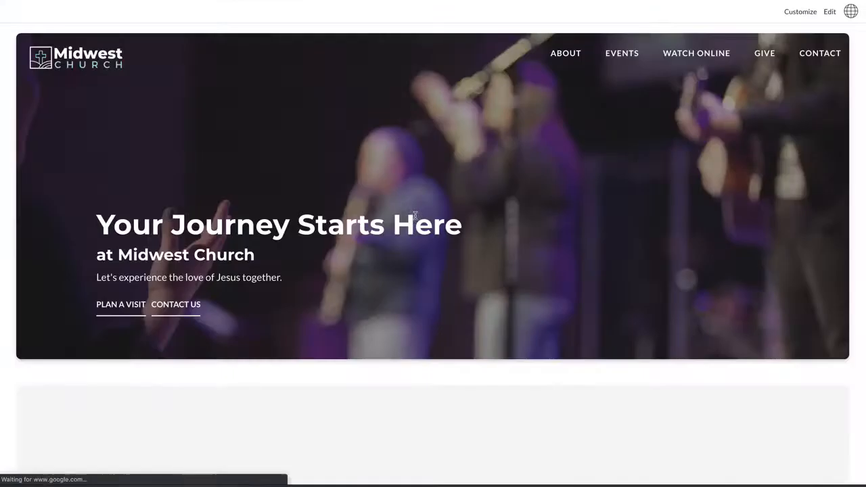
pyautogui.scroll(-9, 425, 216)
pyautogui.scroll(3, 426, 216)
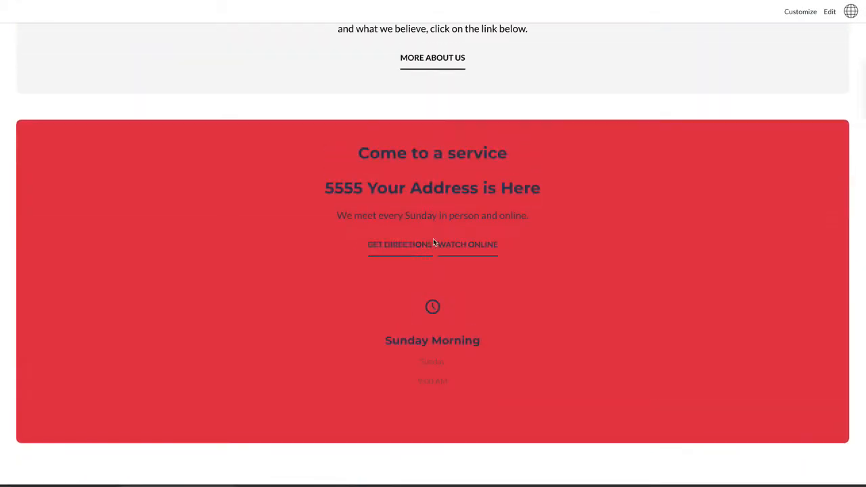
# Step: Open the Colors & Sizes settings in the site customizer with the Come to a service section in the preview
pyautogui.click(803, 13)
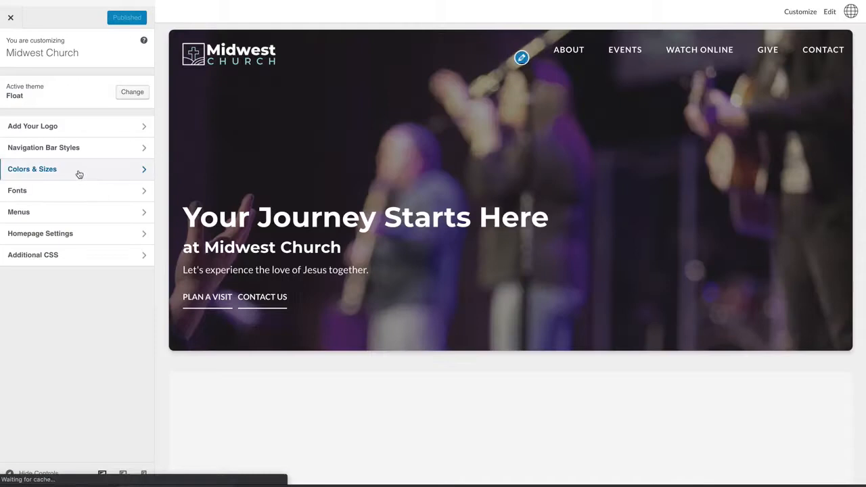
pyautogui.click(78, 170)
pyautogui.scroll(-1, 80, 175)
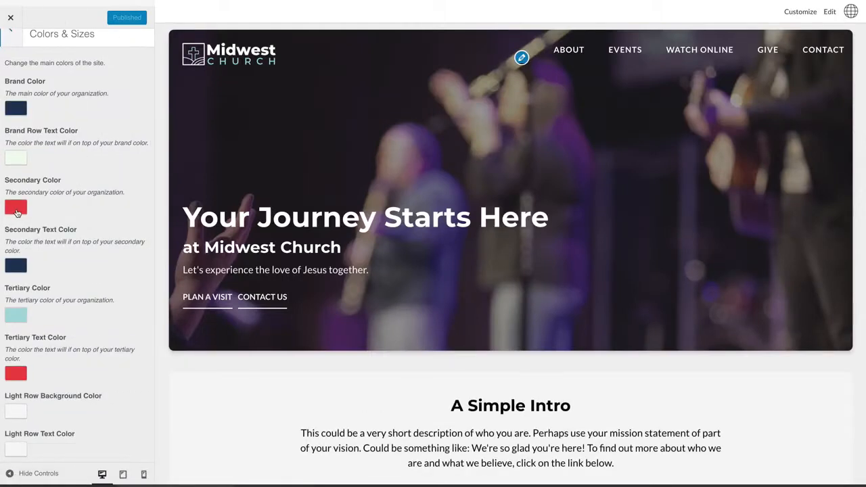
pyautogui.scroll(-6, 309, 257)
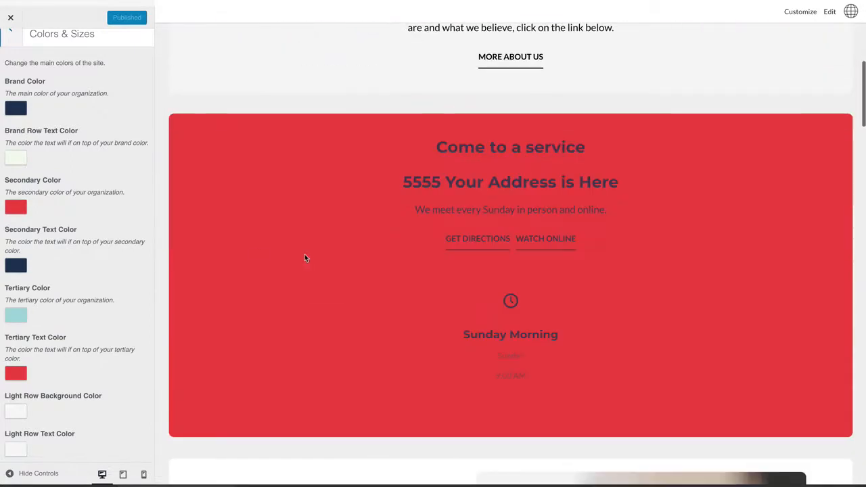
# Step: Copy the Brand Row Text Color hex code and set the Secondary Text Color to #f1faee
pyautogui.click(17, 268)
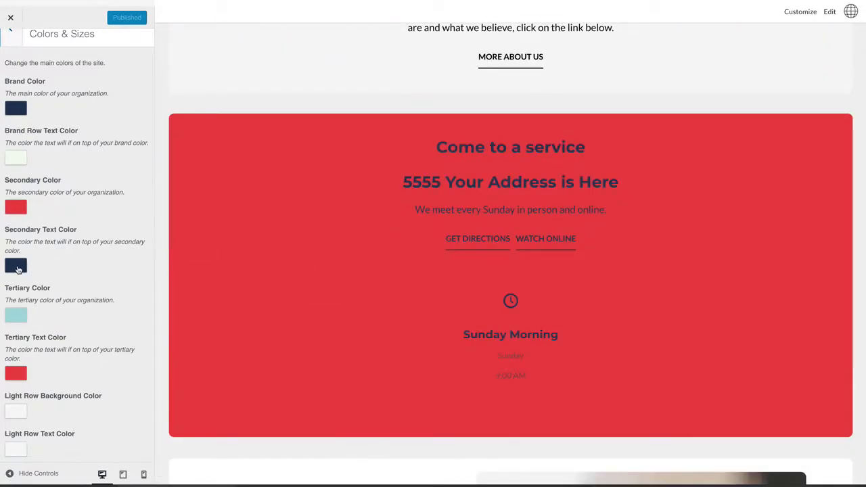
pyautogui.click(11, 157)
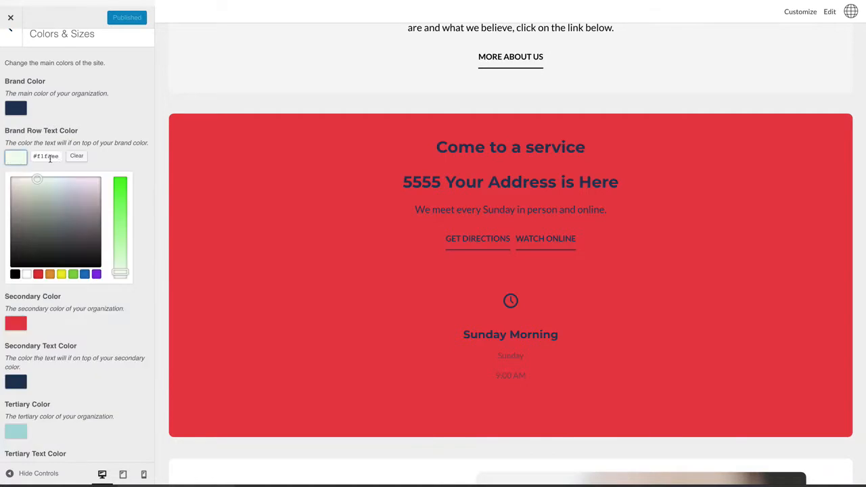
pyautogui.moveTo(61, 156); pyautogui.dragTo(37, 156)
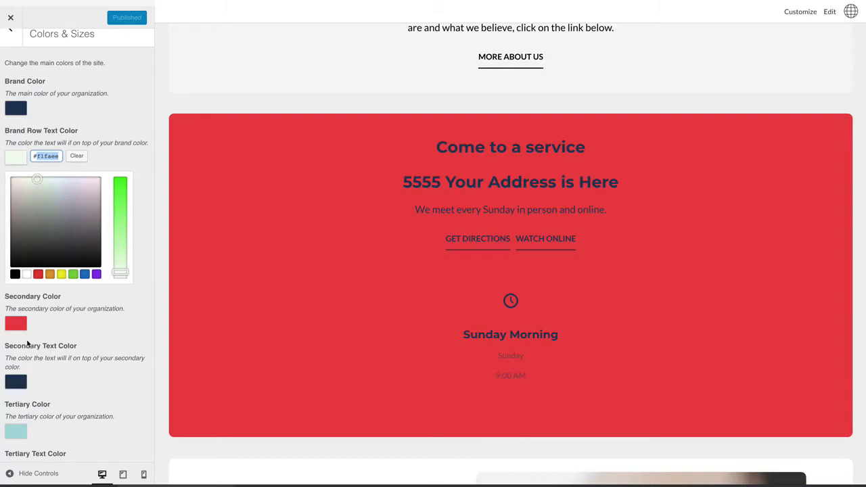
pyautogui.click(18, 382)
pyautogui.moveTo(35, 263); pyautogui.dragTo(60, 264)
pyautogui.write('#f1faee')
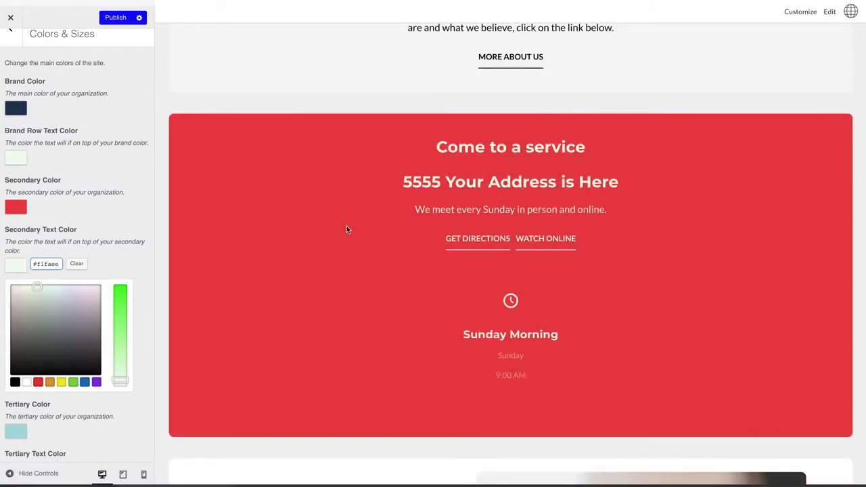
# Step: Check the service section in the preview, publish the text color change and close the customizer
pyautogui.scroll(-3, 383, 206)
pyautogui.scroll(1, 384, 206)
pyautogui.scroll(1, 383, 205)
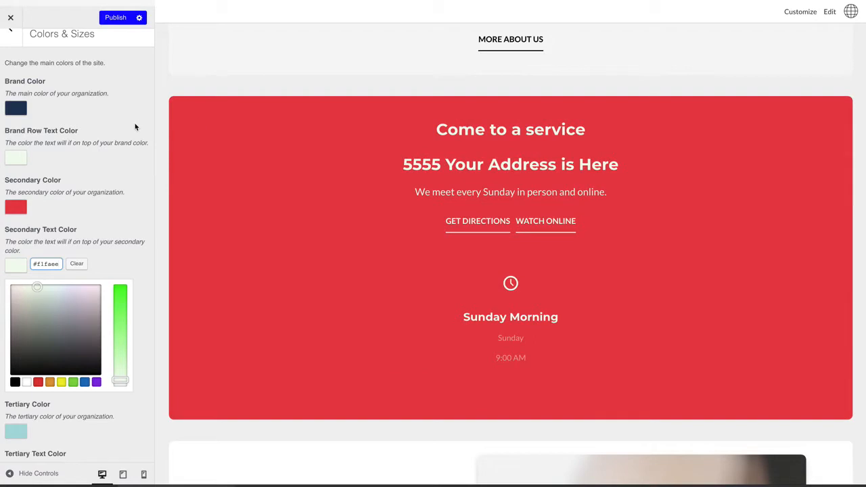
pyautogui.scroll(1, 108, 123)
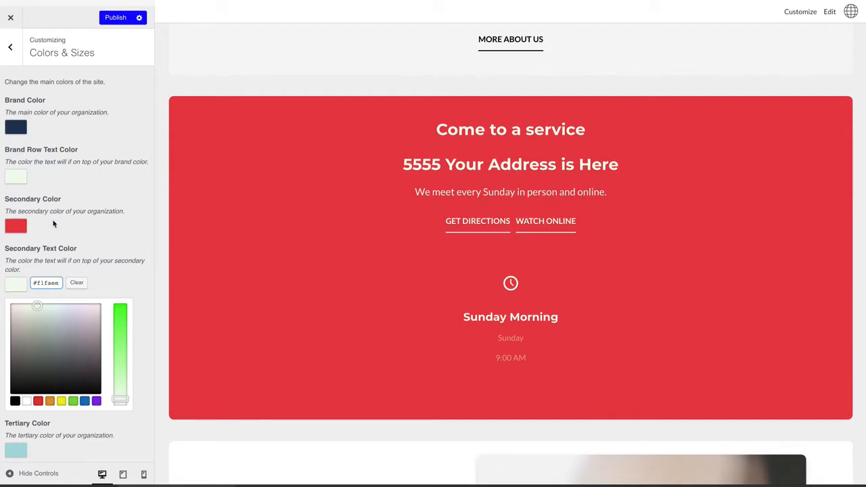
pyautogui.click(111, 17)
pyautogui.click(12, 18)
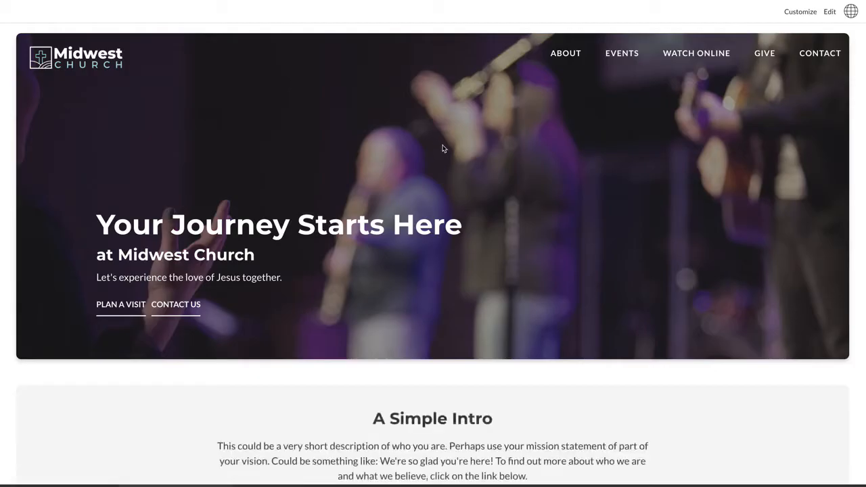
# Step: Look through the live home page past the Connect in a Group section and return to the header
pyautogui.scroll(-10, 440, 145)
pyautogui.scroll(-18, 442, 148)
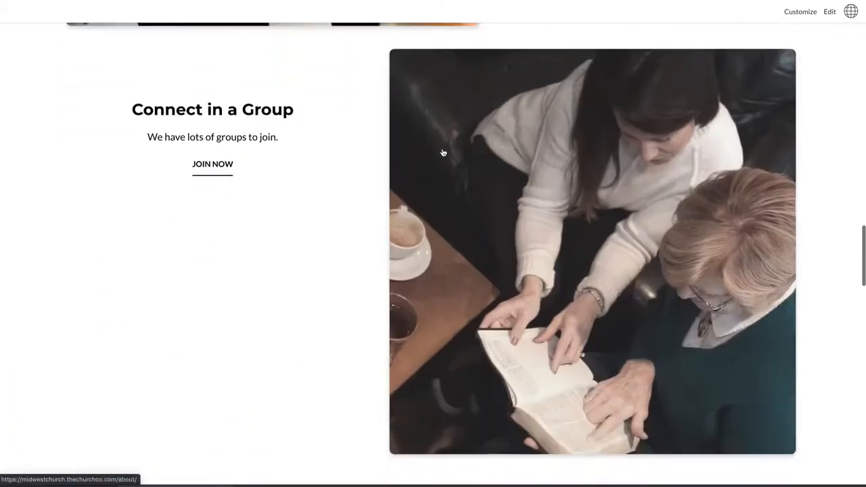
pyautogui.scroll(20, 443, 151)
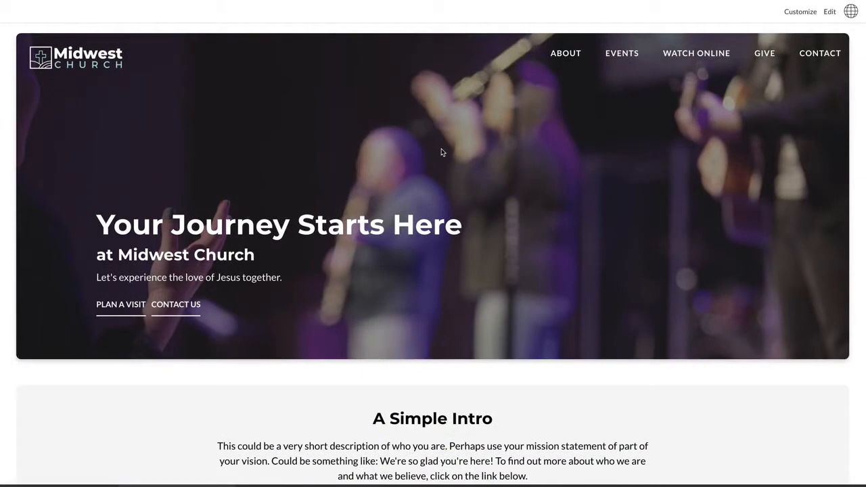